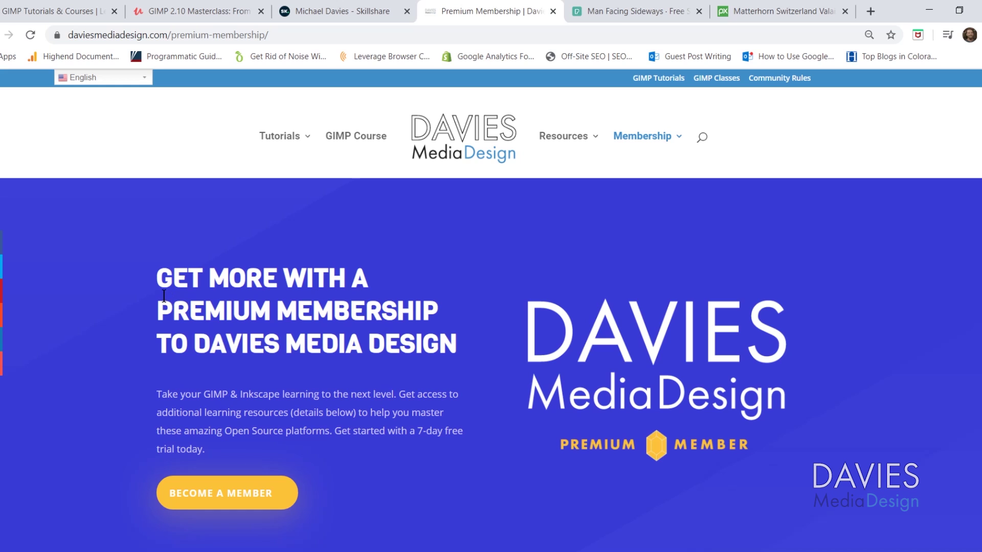
Read through the premium membership page from the benefits down to the subscription options
scroll(164, 296, "down", 10)
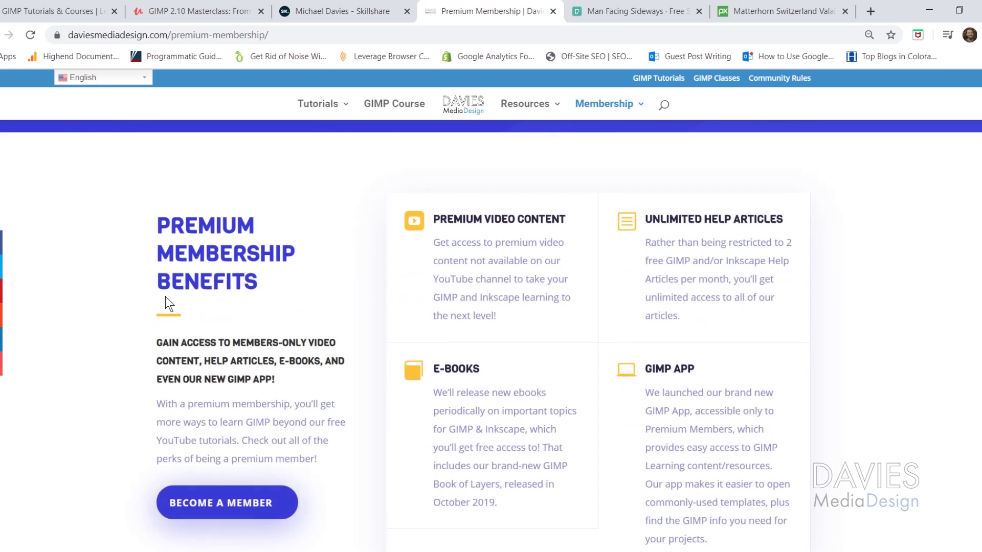
scroll(164, 297, "down", 3)
scroll(167, 297, "down", 6)
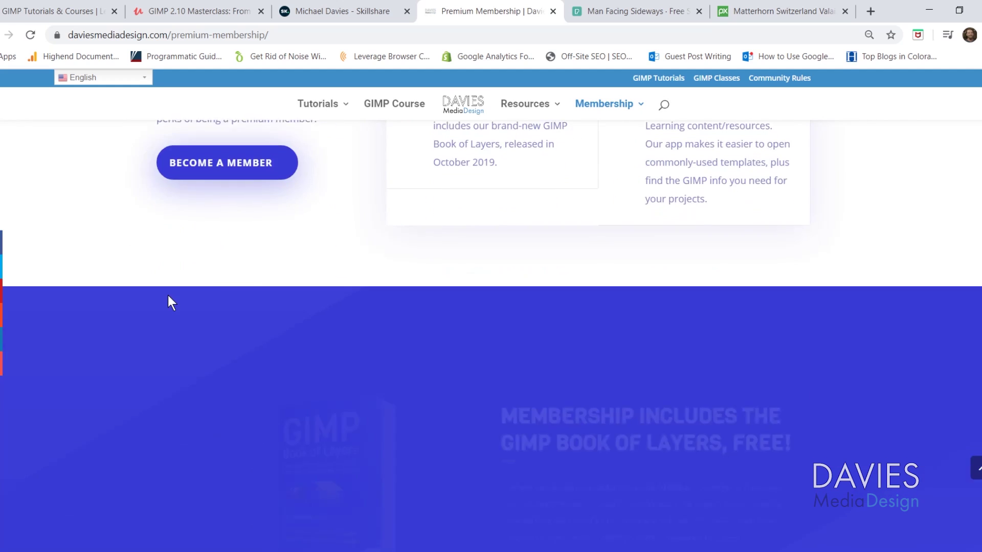
scroll(167, 302, "down", 10)
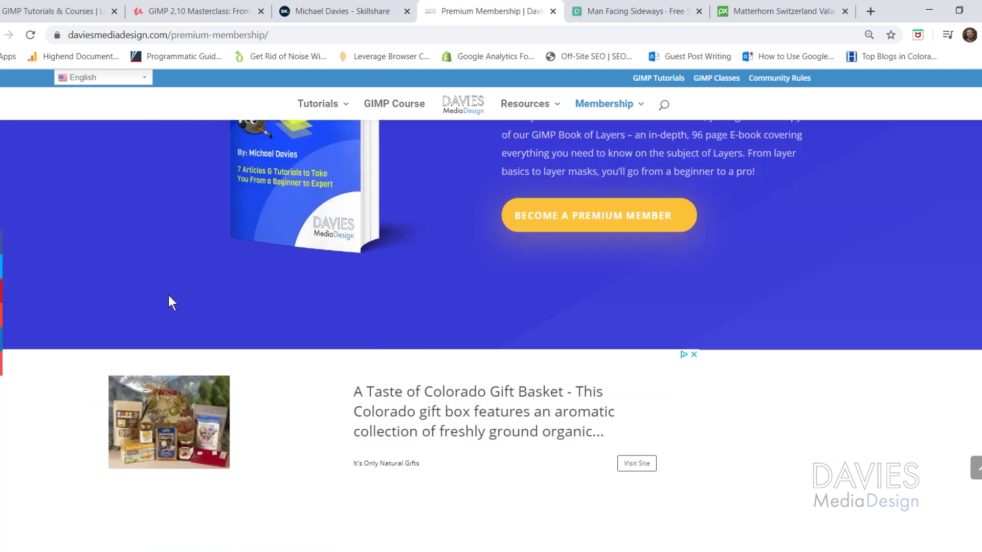
scroll(170, 300, "down", 10)
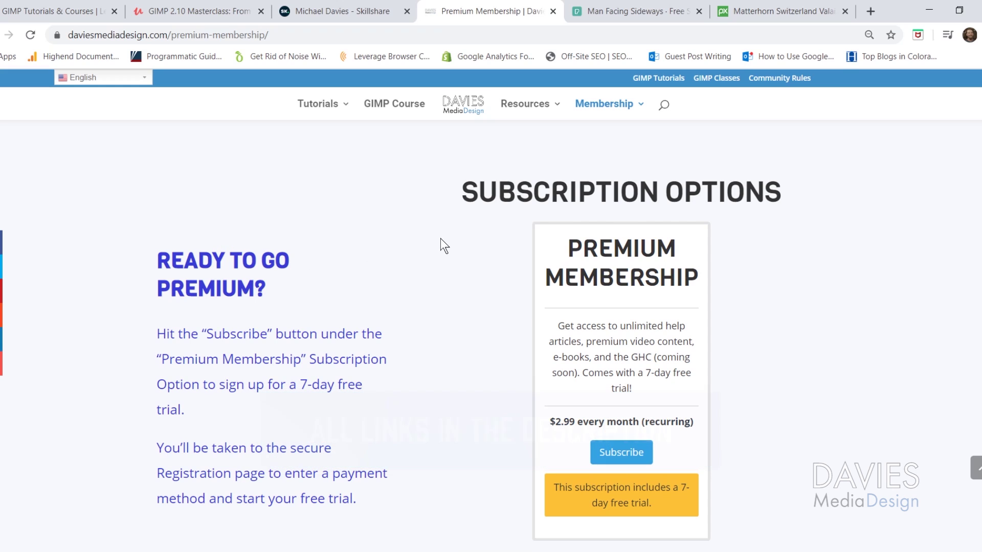
Check the available download sizes of the sideways-facing man photo on Pexels and the Matterhorn photo on Pixabay
left_click(630, 11)
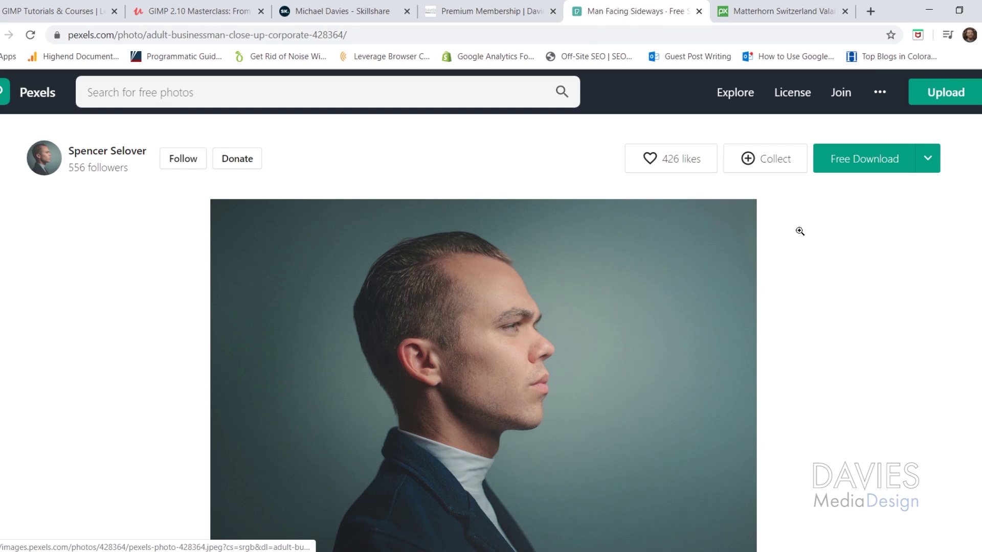
left_click(929, 162)
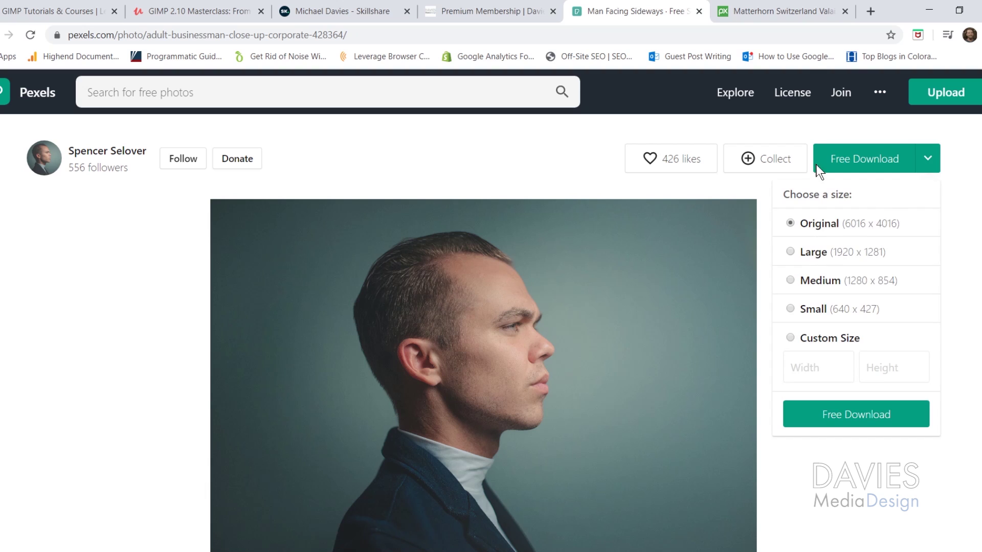
left_click(786, 10)
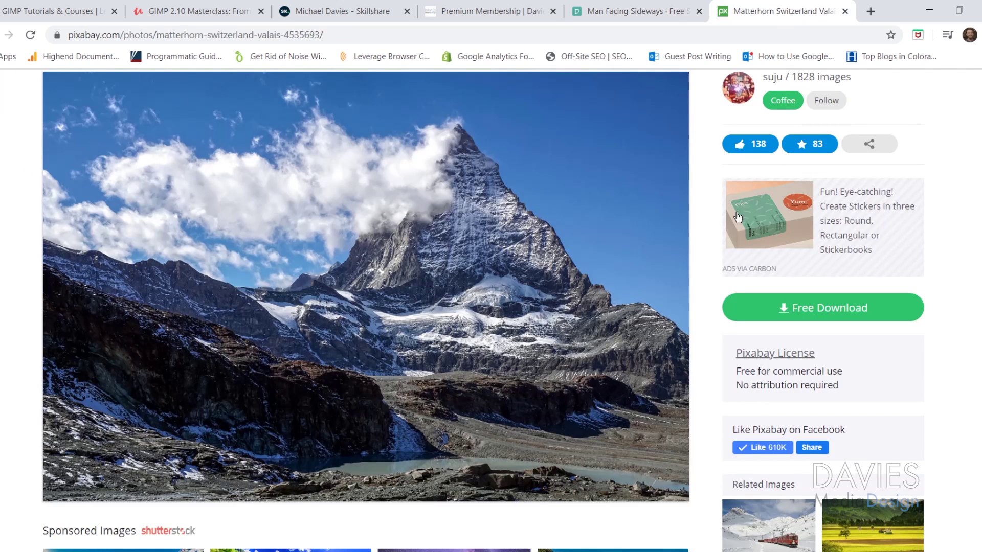
left_click(822, 309)
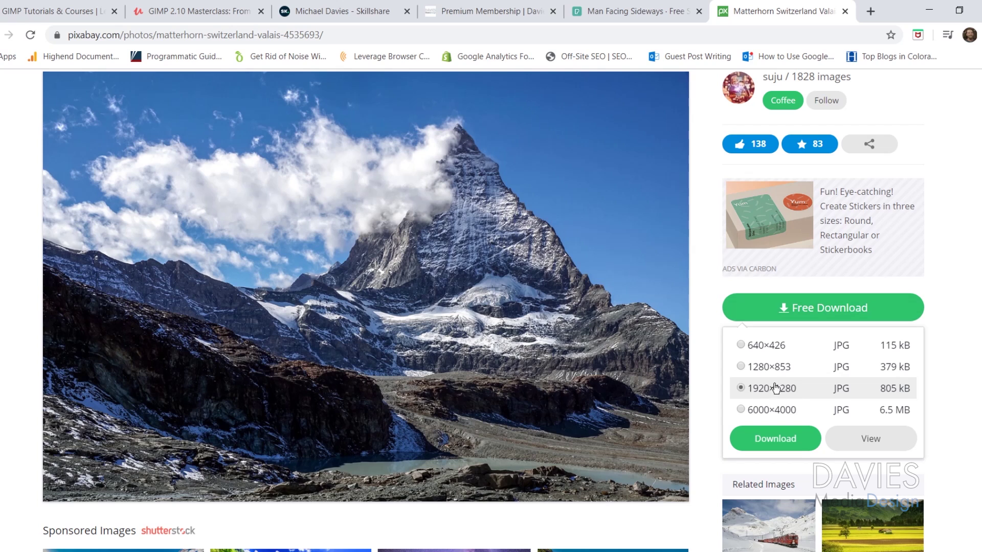
left_click(961, 248)
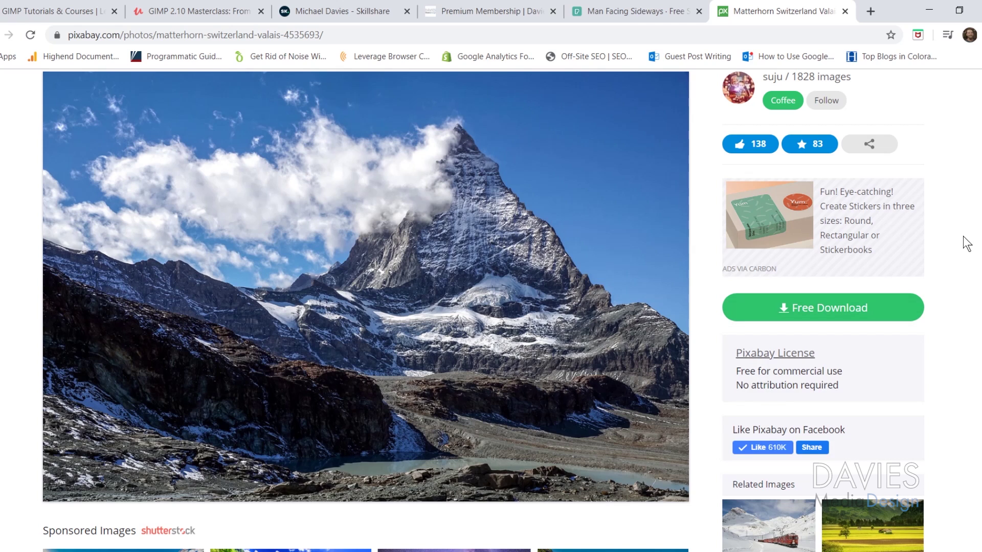
Switch to GIMP and open the photo adult-businessman-close-up-corporate-428364.jpg as a new image
left_click(929, 12)
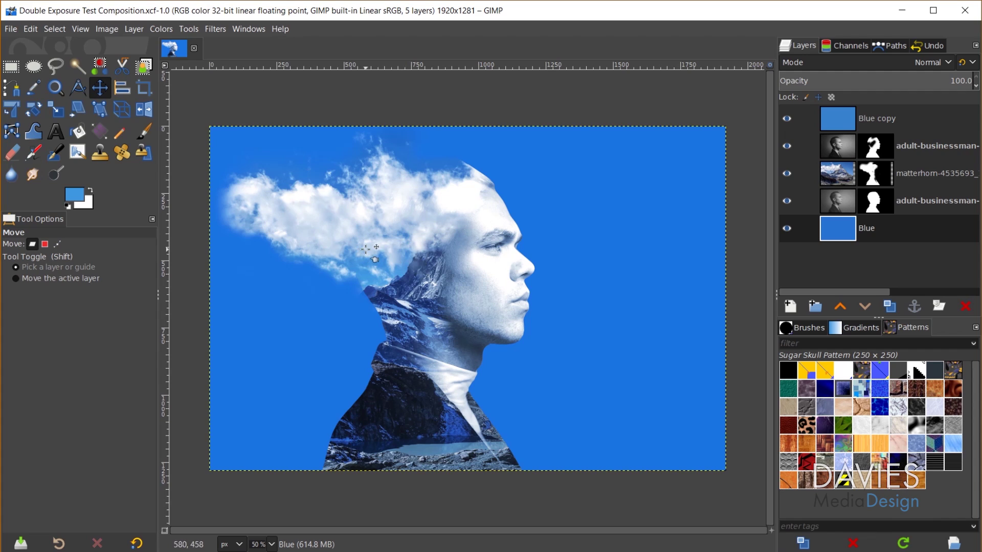
left_click(10, 28)
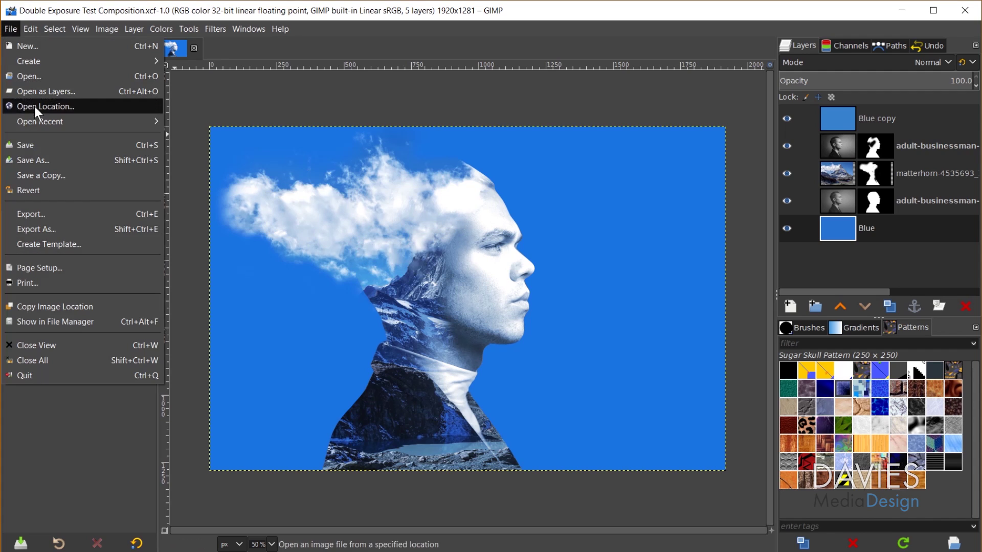
mouse_move(43, 124)
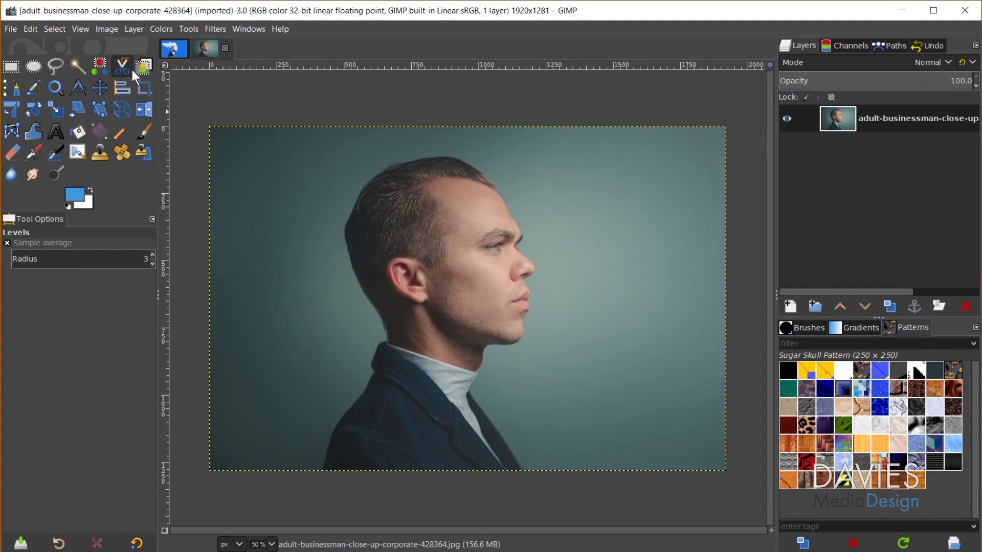
Roughly outline the man's head and jacket with the Foreground Select tool and confirm the outline
left_click(143, 68)
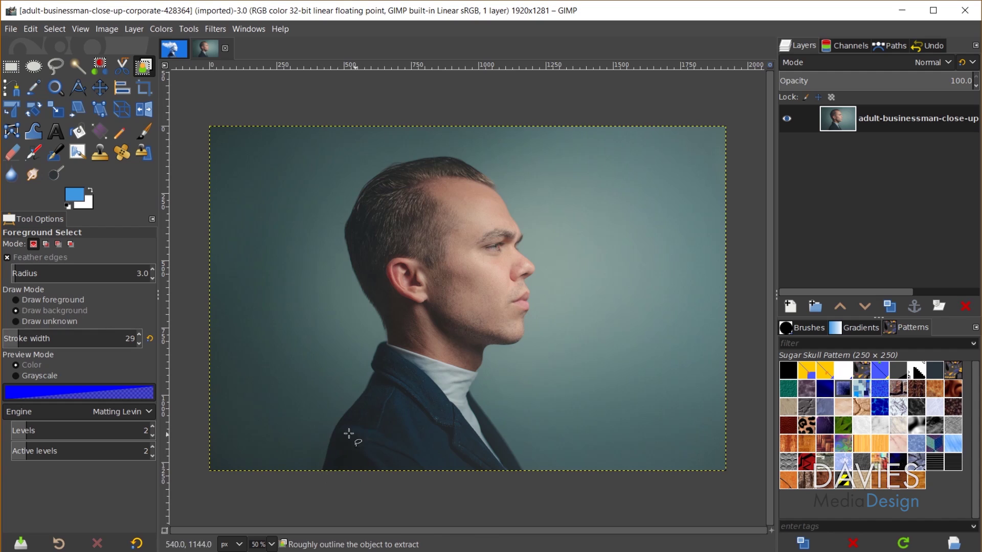
left_click(328, 483)
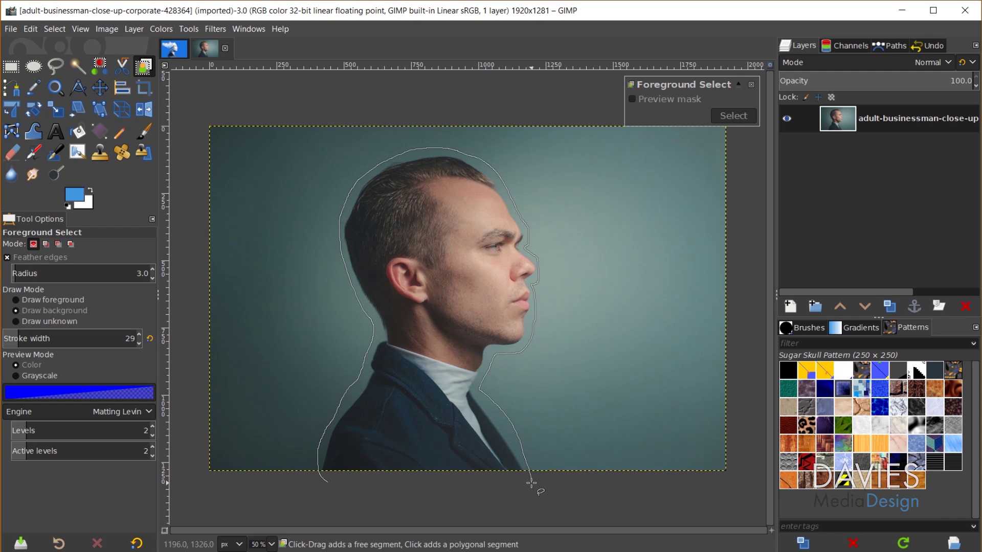
left_click(455, 364)
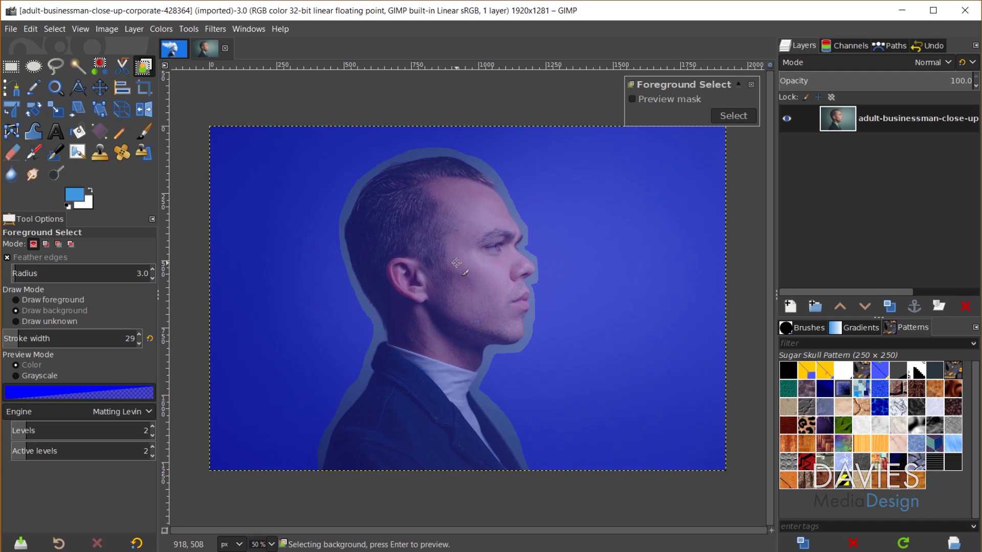
Set Foreground Select to draw foreground with a stroke width of 165 and paint over the man's hair, ear and neck
left_click(50, 302)
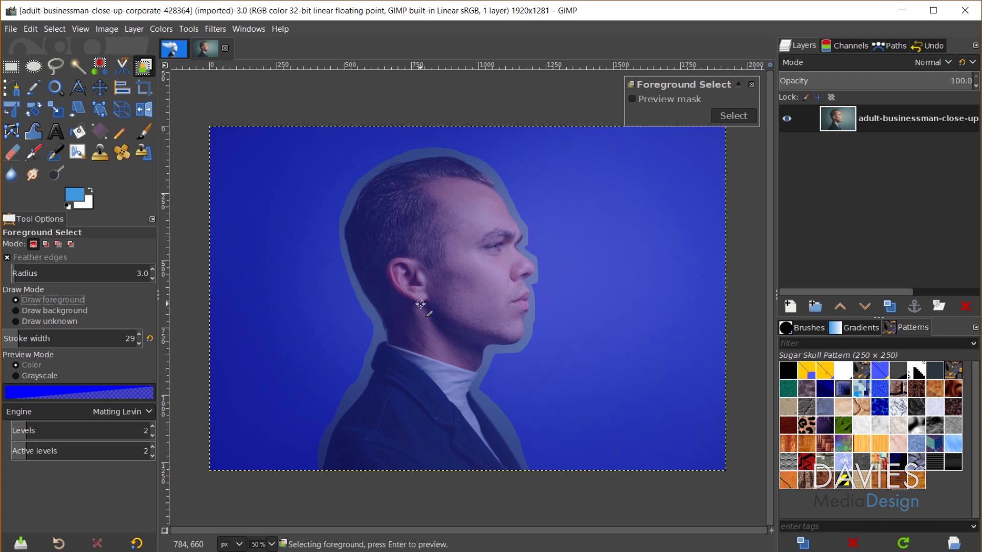
key("bracketright")
key("bracketright")
key("bracketright")
key("bracketright")
key("bracketright")
key("bracketright")
key("bracketright")
key("bracketright")
key("bracketright")
key("bracketright")
key("bracketright")
key("bracketright")
key("bracketright")
key("bracketright")
key("bracketright")
key("bracketright")
key("bracketright")
key("bracketright")
key("bracketright")
key("bracketright")
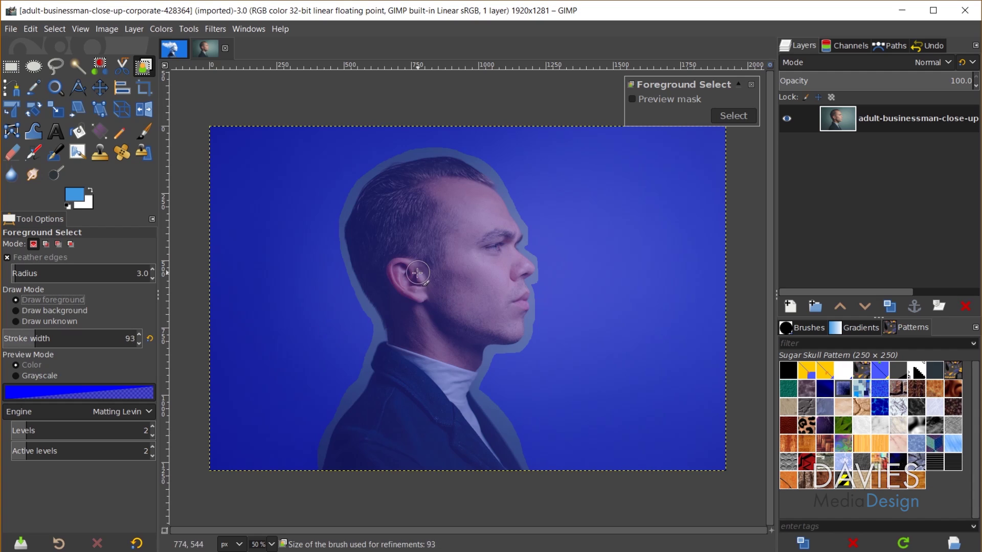
key("bracketright")
key("bracketright")
key("bracketright")
key("bracketright")
key("bracketright")
key("bracketright")
key("bracketright")
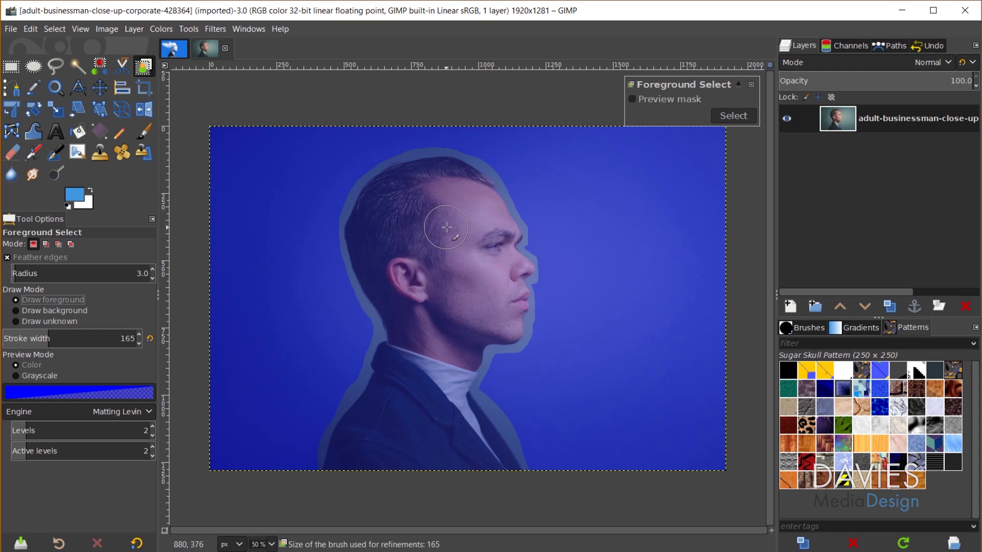
scroll(449, 225, "up", 2)
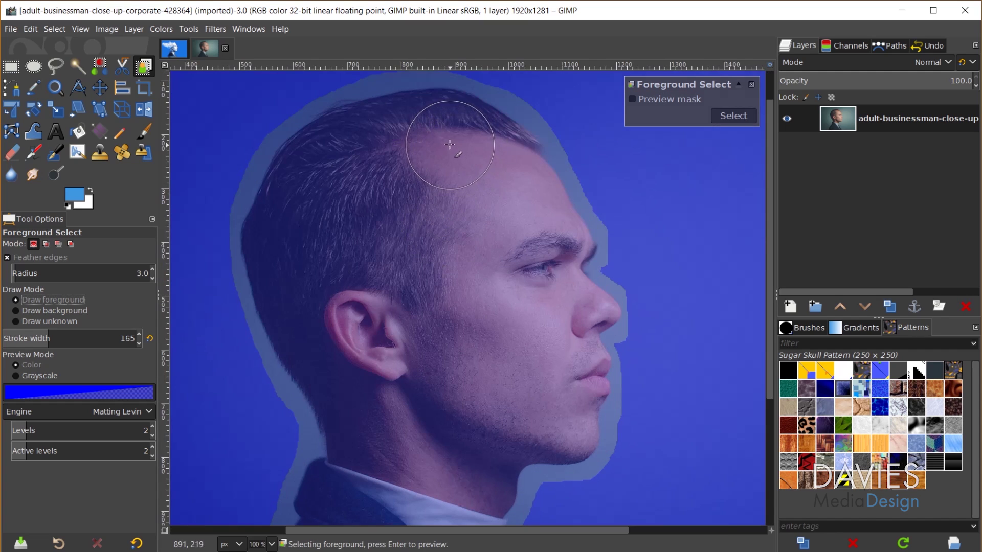
mouse_move(445, 137)
left_mouse_down()
mouse_move(335, 172)
mouse_move(301, 236)
mouse_move(315, 304)
mouse_move(399, 422)
left_mouse_up()
Reduce the stroke width to 85 and mark the back of the neck and the upper collar as foreground
scroll(399, 422, "down", 5)
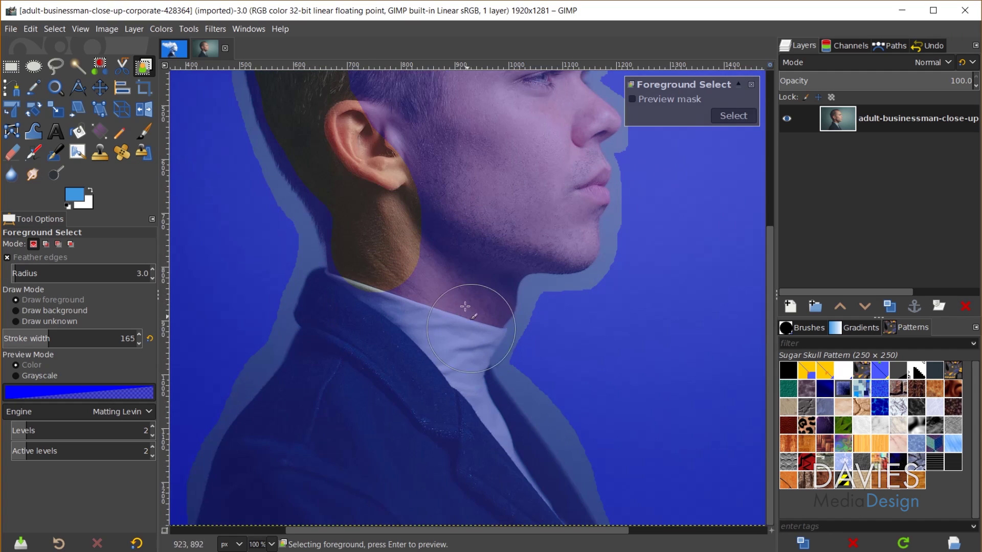
key("bracketleft")
key("bracketleft")
key("bracketleft")
key("bracketleft")
key("bracketleft")
key("bracketleft")
key("bracketleft")
key("bracketleft")
key("bracketleft")
key("bracketleft")
key("bracketleft")
key("bracketleft")
key("bracketleft")
key("bracketleft")
key("bracketleft")
key("bracketleft")
key("bracketleft")
key("bracketleft")
key("bracketleft")
key("bracketleft")
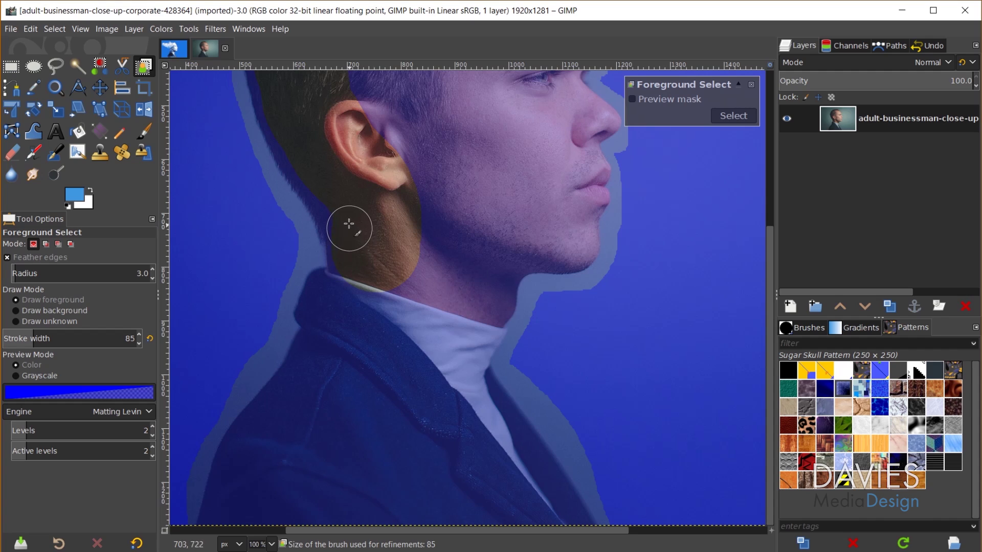
left_click_drag(348, 220, 349, 282)
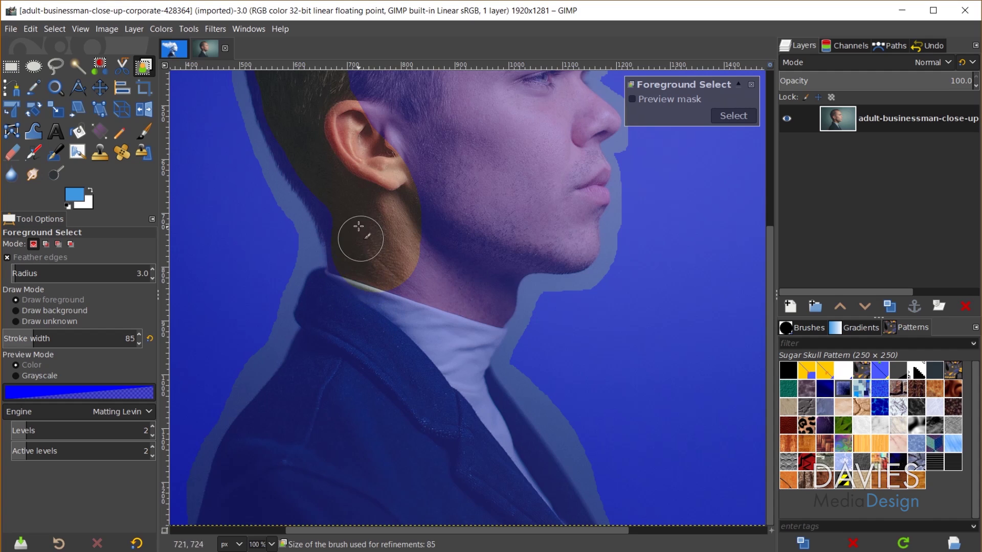
mouse_move(339, 211)
left_mouse_down()
mouse_move(339, 200)
mouse_move(348, 314)
mouse_move(321, 291)
mouse_move(317, 329)
left_mouse_up()
Reduce the stroke width to 45 and mark the edge of the jacket's collar and shoulder as foreground
key("bracketleft")
key("bracketleft")
key("bracketleft")
key("bracketleft")
key("bracketleft")
key("bracketleft")
key("bracketleft")
key("bracketleft")
key("bracketleft")
key("bracketleft")
key("bracketleft")
key("bracketleft")
key("bracketleft")
key("bracketleft")
key("bracketleft")
key("bracketleft")
key("bracketleft")
key("bracketleft")
key("bracketleft")
key("bracketleft")
key("bracketleft")
key("bracketleft")
key("bracketleft")
key("bracketleft")
key("bracketleft")
key("bracketleft")
key("bracketleft")
key("bracketleft")
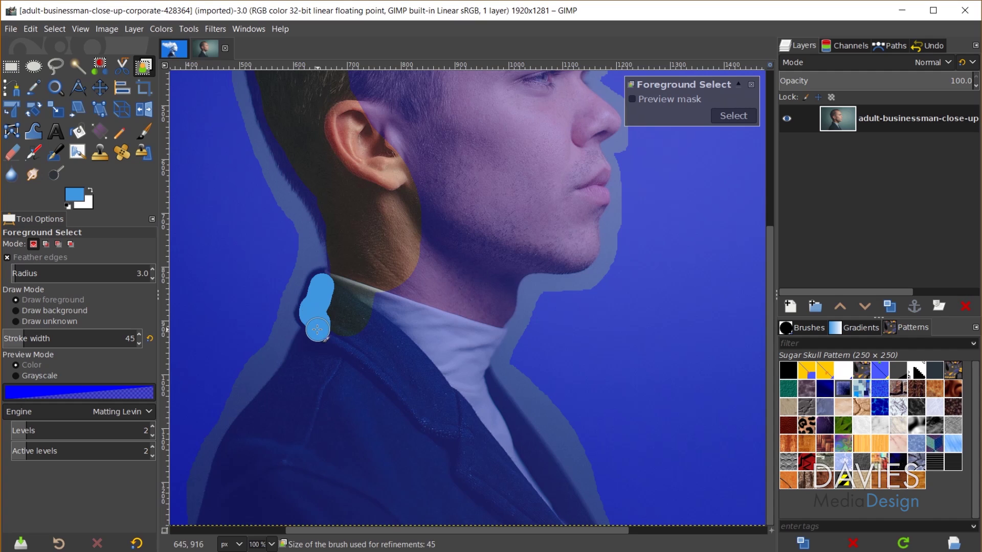
mouse_move(310, 344)
left_mouse_down()
mouse_move(292, 396)
mouse_move(240, 469)
mouse_move(244, 515)
mouse_move(413, 446)
mouse_move(527, 522)
mouse_move(478, 454)
left_mouse_up()
Enlarge the stroke width and paint foreground over the rest of the jacket and the white turtleneck
key("bracketright")
key("bracketright")
key("bracketright")
key("bracketright")
key("bracketright")
key("bracketright")
key("bracketright")
key("bracketright")
key("bracketright")
key("bracketright")
key("bracketright")
key("bracketright")
key("bracketright")
key("bracketright")
key("bracketright")
key("bracketright")
key("bracketright")
key("bracketright")
key("bracketright")
key("bracketright")
key("bracketright")
key("bracketright")
key("bracketright")
key("bracketright")
key("bracketright")
key("bracketright")
key("bracketright")
key("bracketright")
key("bracketright")
key("bracketright")
key("bracketright")
key("bracketright")
key("bracketright")
key("bracketright")
key("bracketright")
key("bracketright")
key("bracketright")
key("bracketright")
key("bracketright")
key("bracketright")
mouse_move(382, 456)
left_mouse_down()
mouse_move(367, 352)
mouse_move(467, 423)
left_mouse_up()
left_click_drag(530, 500, 489, 446)
Adjust the stroke width and paint foreground over the front of the neck and the remaining part of the white turtleneck
key("bracketleft")
key("bracketleft")
key("bracketleft")
key("bracketleft")
key("bracketleft")
key("bracketleft")
key("bracketleft")
key("bracketleft")
key("bracketleft")
key("bracketleft")
key("bracketleft")
key("bracketleft")
key("bracketleft")
key("bracketleft")
key("bracketleft")
key("bracketleft")
key("bracketleft")
key("bracketleft")
key("bracketleft")
key("bracketleft")
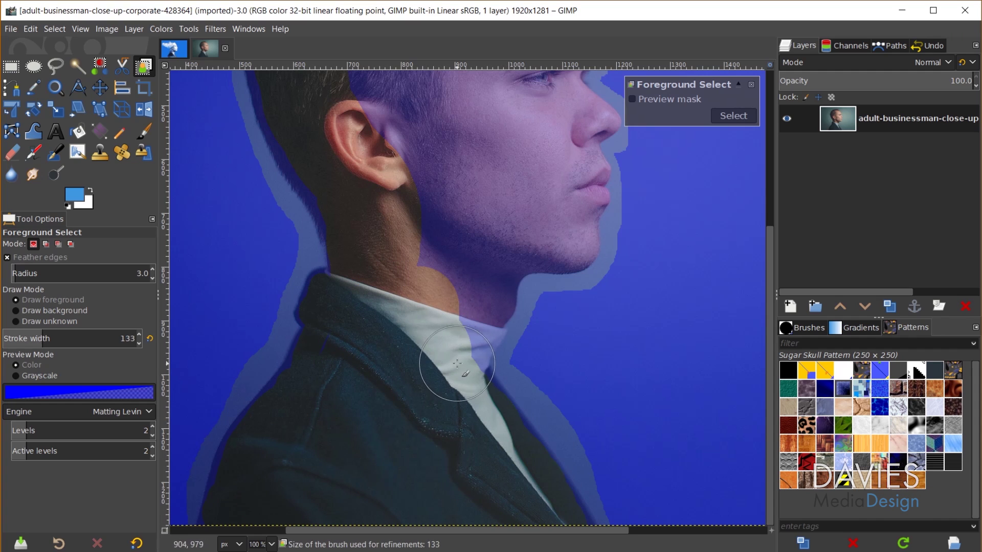
left_click_drag(476, 353, 444, 286)
Enlarge the stroke width to 217 and paint foreground over the man's cheek, temple and forehead
scroll(552, 399, "up", 5)
scroll(552, 400, "down", 2)
key("bracketright")
key("bracketright")
key("bracketright")
key("bracketright")
key("bracketright")
key("bracketright")
key("bracketright")
key("bracketright")
key("bracketright")
key("bracketright")
key("bracketright")
key("bracketright")
key("bracketright")
key("bracketright")
key("bracketright")
key("bracketright")
key("bracketright")
key("bracketright")
key("bracketright")
key("bracketright")
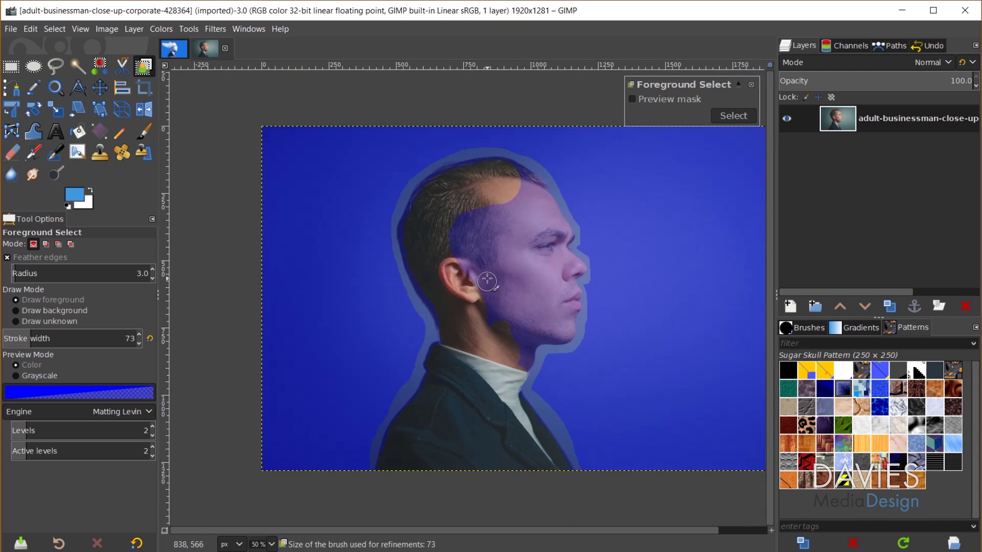
mouse_move(494, 321)
left_mouse_down()
mouse_move(516, 203)
mouse_move(529, 293)
mouse_move(509, 321)
left_mouse_up()
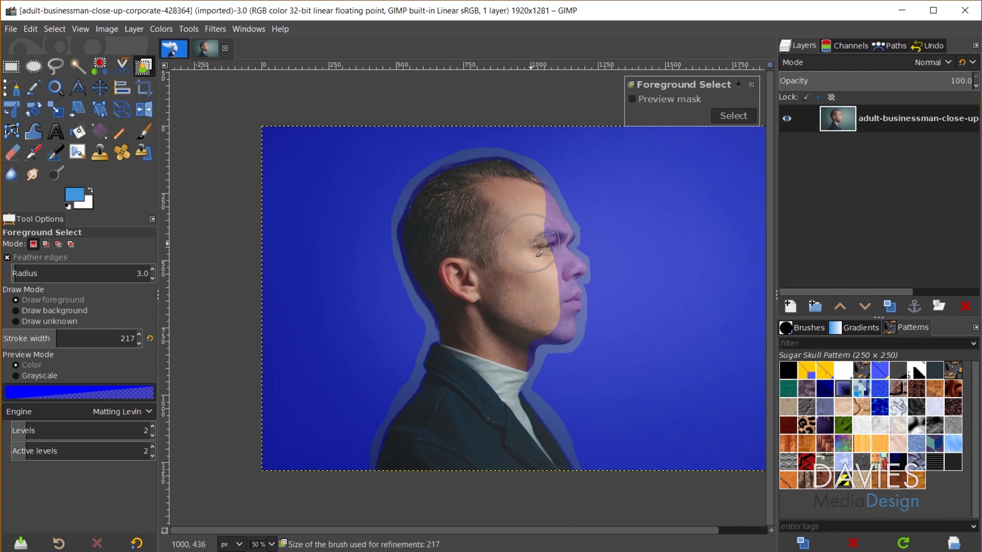
Reduce the stroke width and paint foreground down the front of the face from the forehead
key("bracketleft")
key("bracketleft")
key("bracketleft")
key("bracketleft")
key("bracketleft")
key("bracketleft")
key("bracketleft")
key("bracketleft")
key("bracketleft")
key("bracketleft")
key("bracketleft")
key("bracketleft")
key("bracketleft")
key("bracketleft")
key("bracketleft")
key("bracketleft")
key("bracketleft")
key("bracketleft")
key("bracketleft")
key("bracketleft")
scroll(638, 261, "up", 2)
mouse_move(433, 140)
left_mouse_down()
mouse_move(465, 197)
mouse_move(460, 225)
mouse_move(477, 266)
mouse_move(476, 389)
left_mouse_up()
Make the stroke narrower and mark the edge of the forehead and brow as foreground
key("bracketleft")
key("bracketleft")
key("bracketleft")
key("bracketleft")
key("bracketleft")
key("bracketleft")
key("bracketleft")
key("bracketleft")
key("bracketleft")
key("bracketleft")
key("bracketleft")
key("bracketleft")
key("bracketleft")
key("bracketleft")
key("bracketleft")
key("bracketleft")
key("bracketleft")
key("bracketleft")
key("bracketleft")
key("bracketleft")
mouse_move(496, 270)
left_mouse_down()
mouse_move(502, 339)
mouse_move(485, 398)
mouse_move(487, 289)
left_mouse_up()
Reduce the stroke width to 53 and mark the remaining lower face around the mouth and chin as foreground
key("bracketleft")
key("bracketleft")
key("bracketleft")
key("bracketleft")
key("bracketleft")
key("bracketleft")
key("bracketleft")
key("bracketleft")
scroll(474, 268, "up", 2)
scroll(445, 267, "down", 1)
mouse_move(435, 379)
left_mouse_down()
mouse_move(418, 393)
mouse_move(409, 427)
left_mouse_up()
scroll(420, 398, "up", 1)
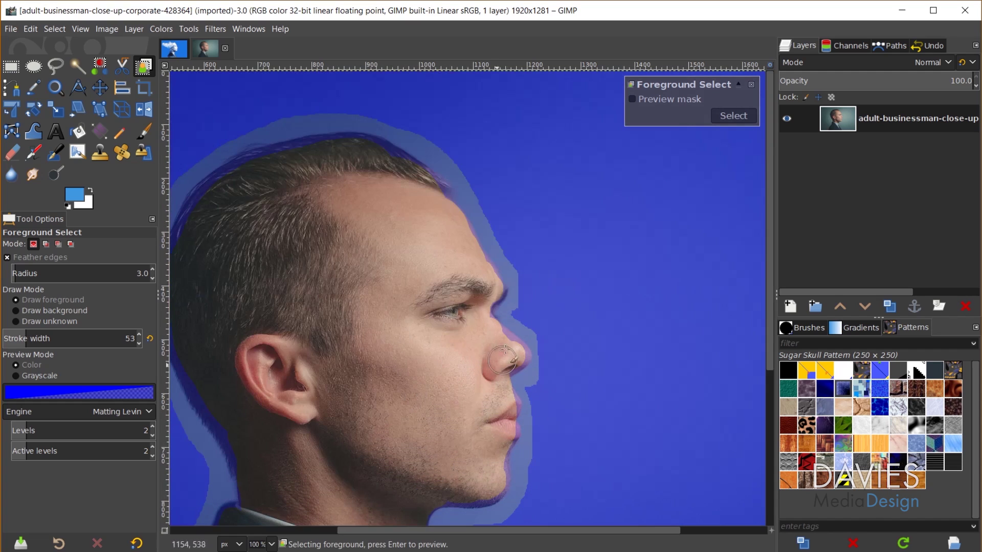
Reduce the stroke width to 21 and mark the narrow area between the nose and upper lip as foreground
key("bracketleft")
key("bracketleft")
key("bracketleft")
key("bracketleft")
key("bracketleft")
key("bracketleft")
key("bracketleft")
key("bracketleft")
key("bracketleft")
key("bracketleft")
key("bracketleft")
key("bracketleft")
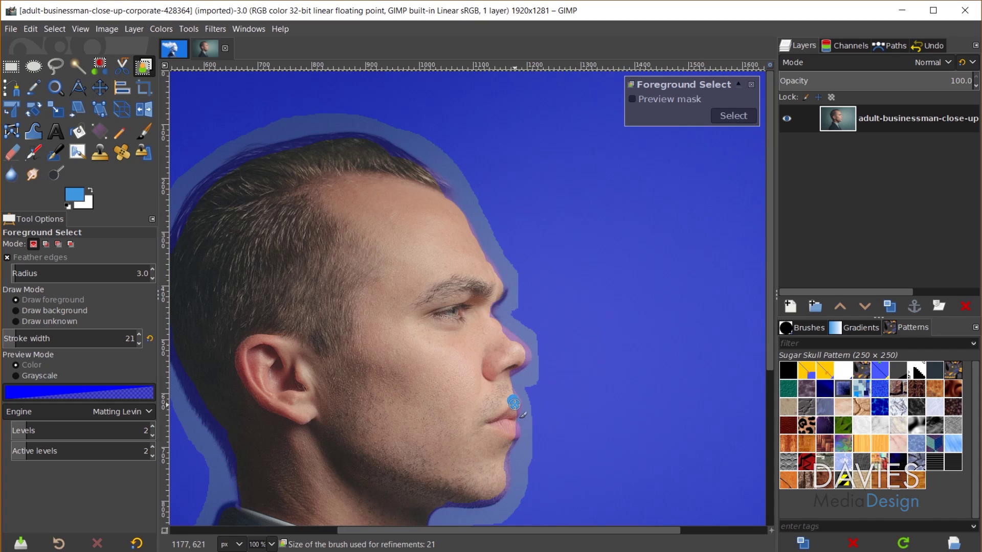
left_click_drag(509, 411, 509, 412)
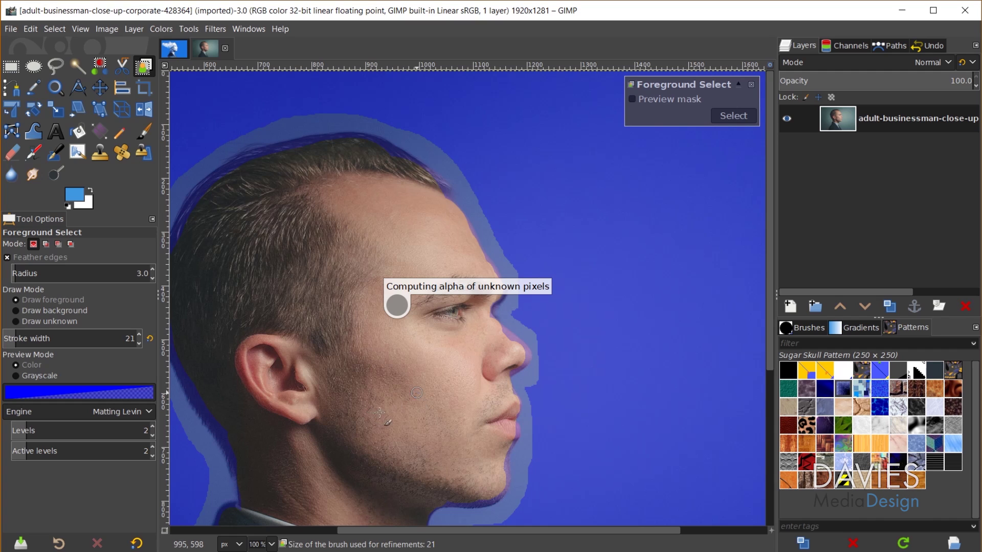
Preview the foreground mask around the whole man and apply it as a selection
scroll(358, 390, "down", 1)
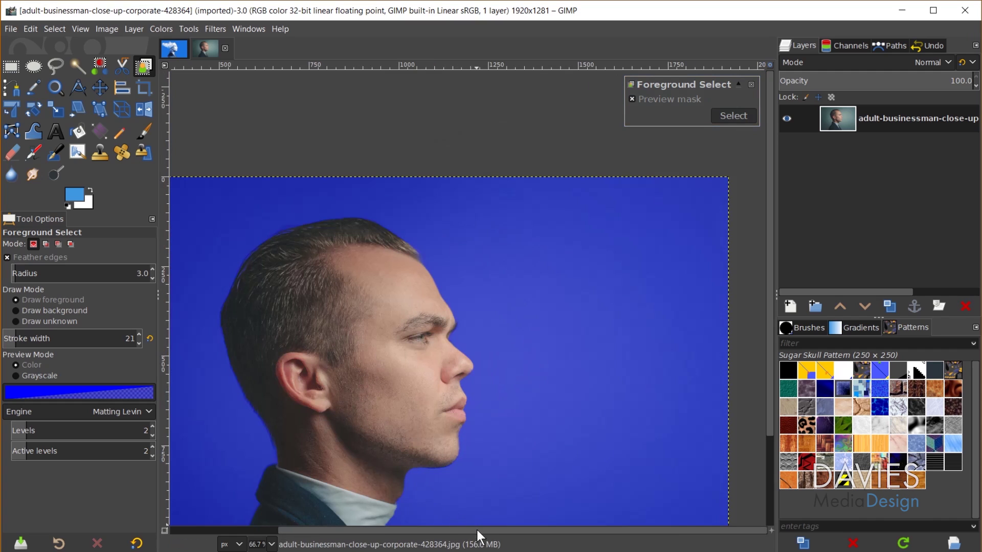
left_click_drag(478, 530, 407, 531)
scroll(454, 411, "down", 3)
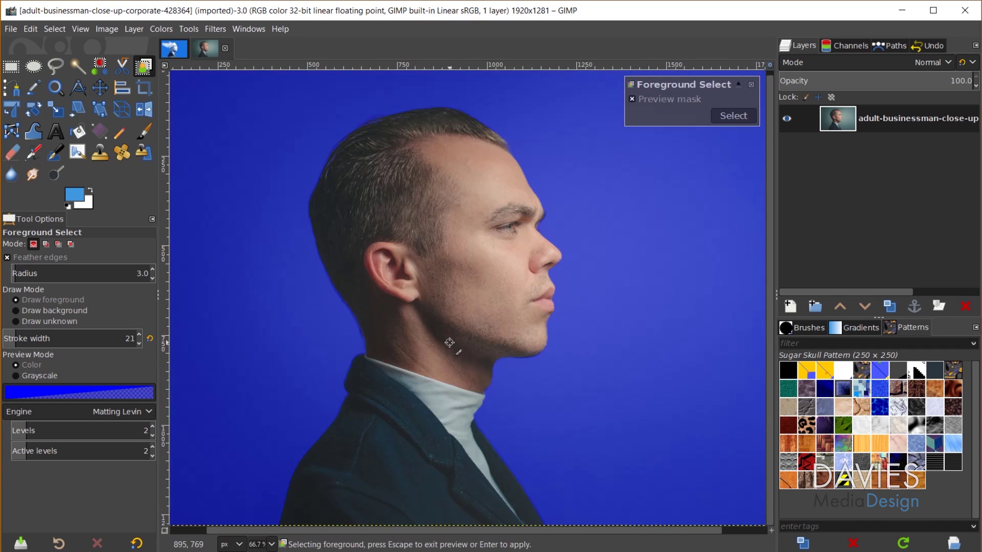
key("Return")
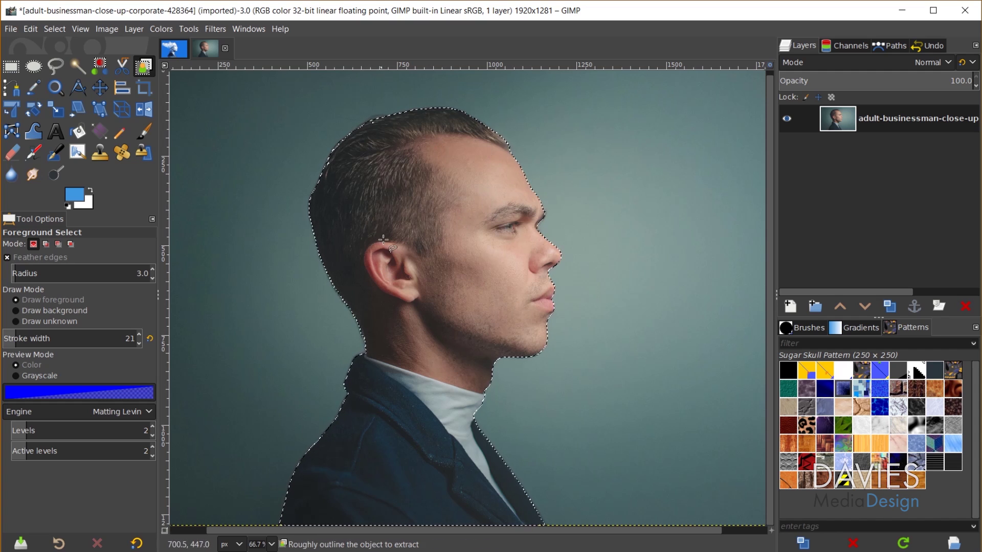
Inspect the selection edge along the hair and remove the holes from the selection
scroll(394, 196, "up", 2)
scroll(393, 197, "up", 3)
scroll(498, 281, "up", 2)
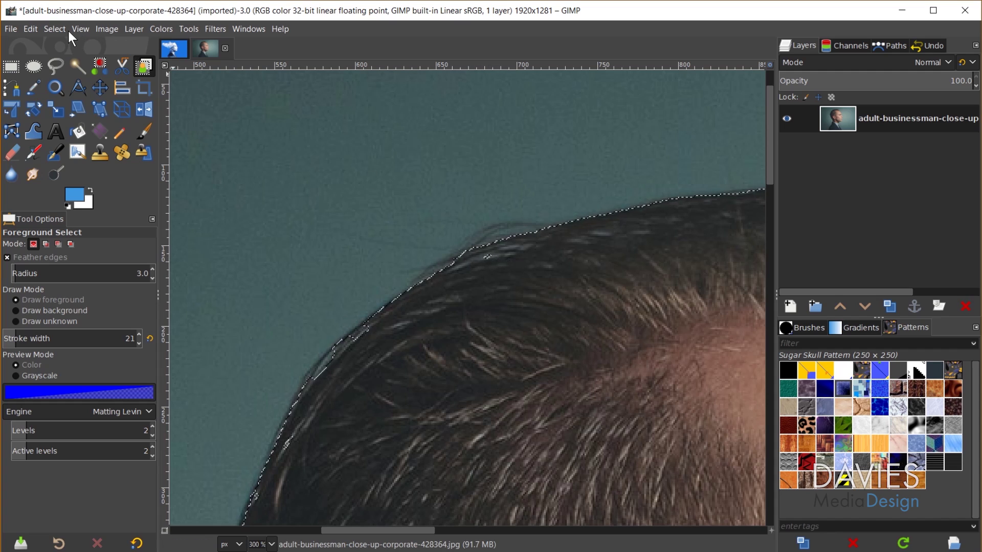
left_click(54, 29)
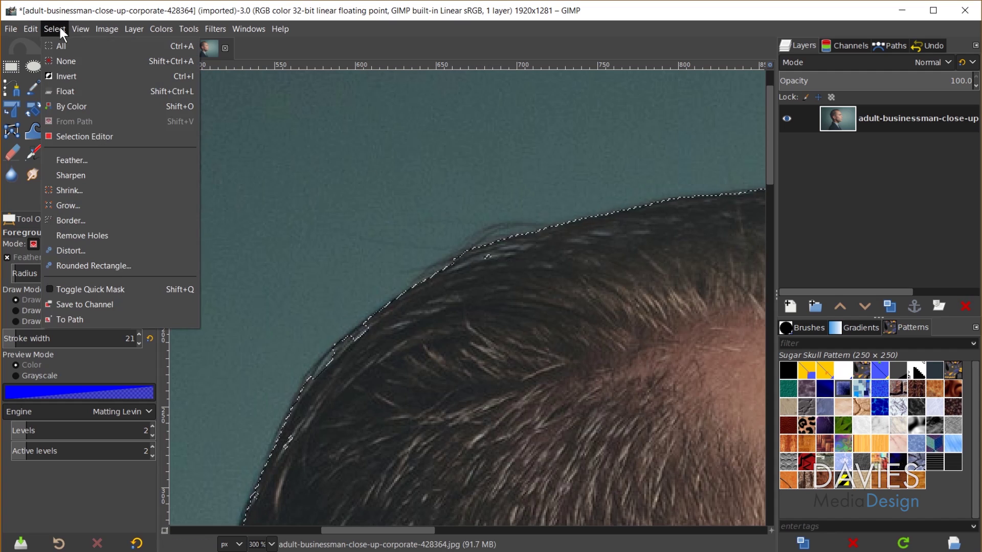
left_click(94, 236)
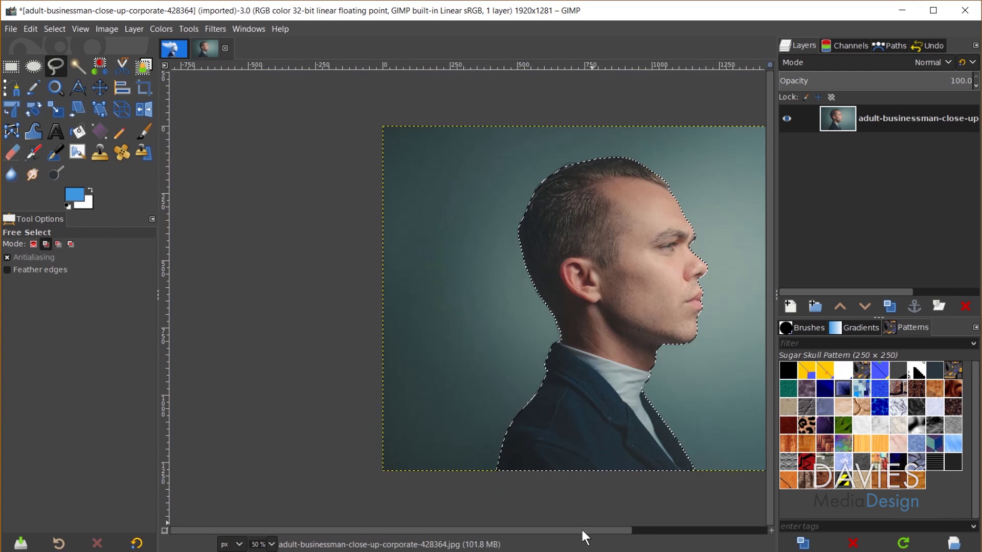
Convert the selection around the man to a path, clear the selection and briefly show the path to check its outline
left_click_drag(582, 530, 615, 532)
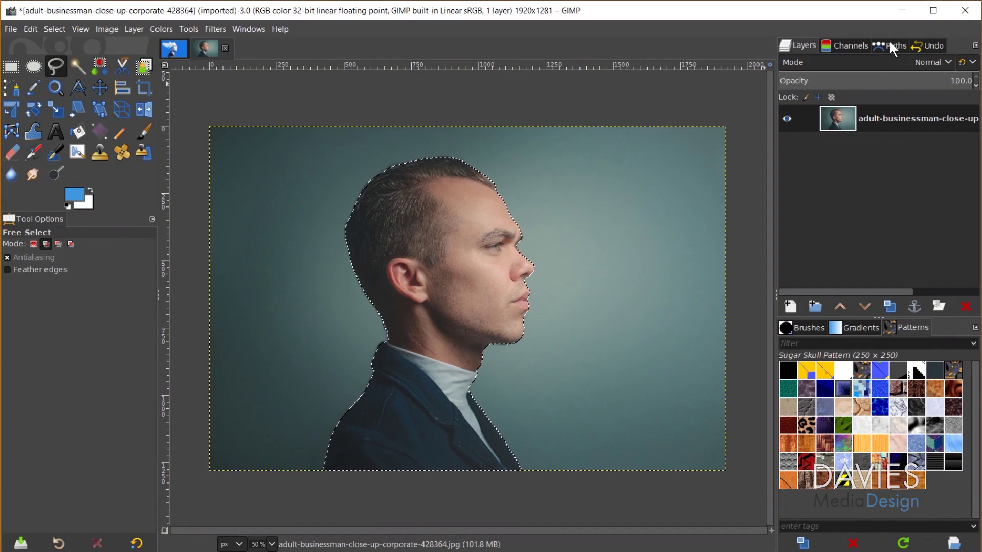
left_click(889, 45)
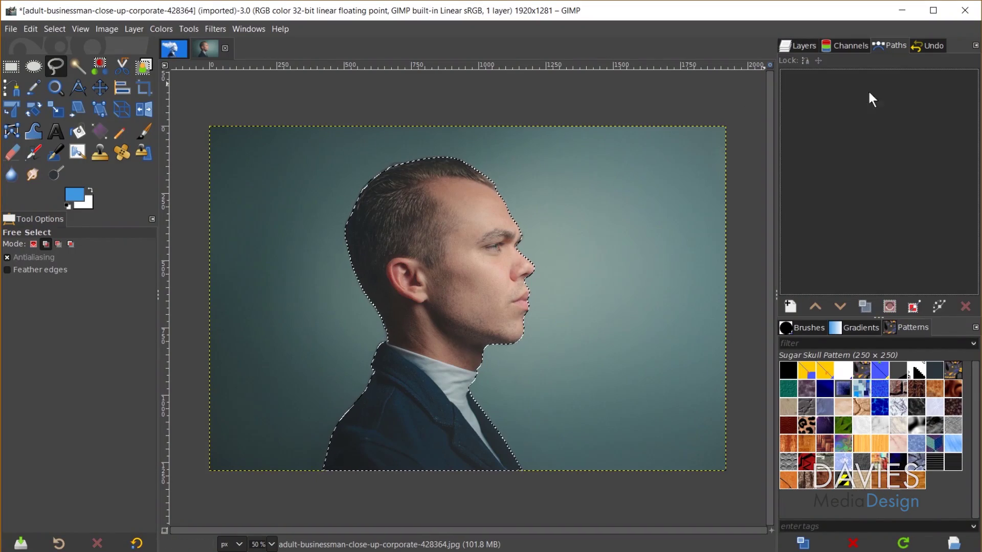
left_click(913, 306)
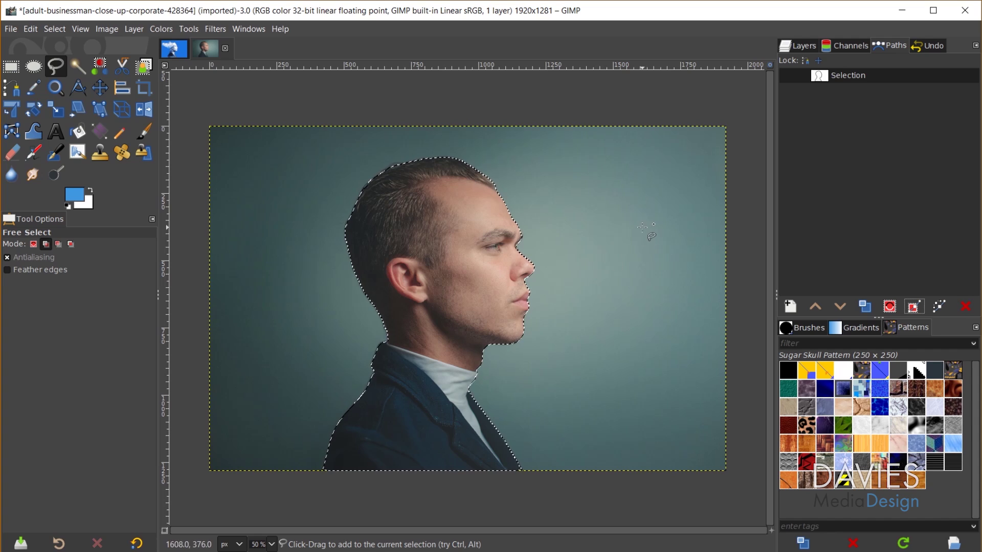
key("shift+ctrl+a")
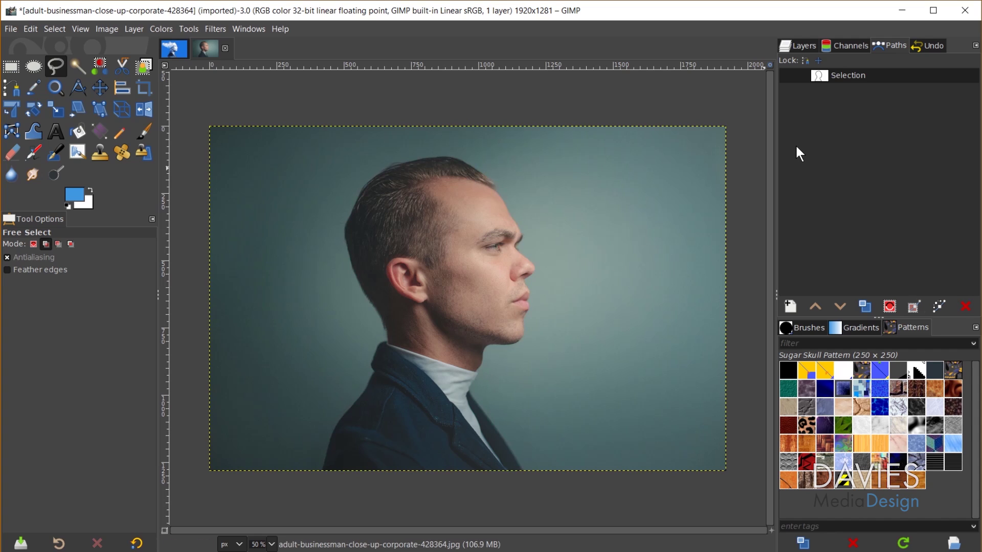
left_click(788, 76)
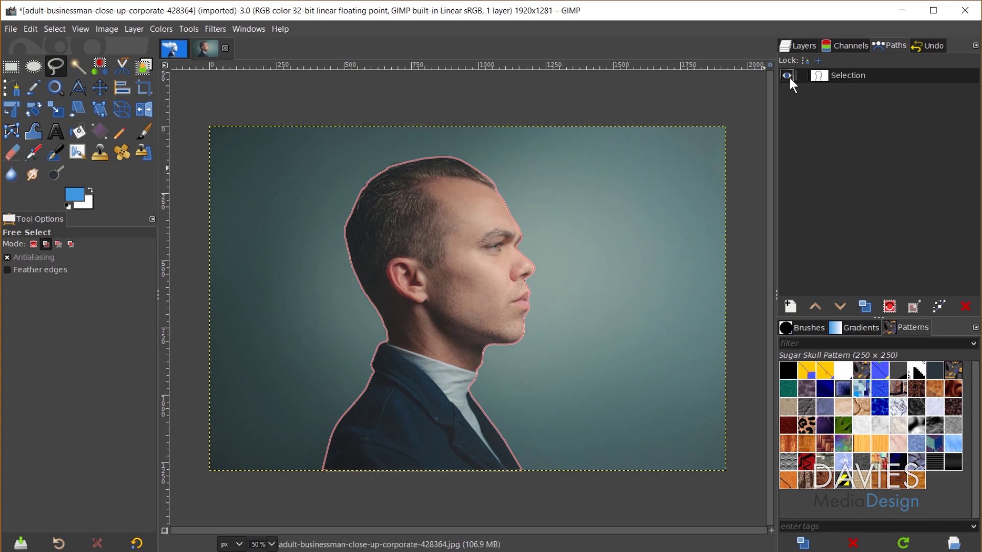
left_click(787, 75)
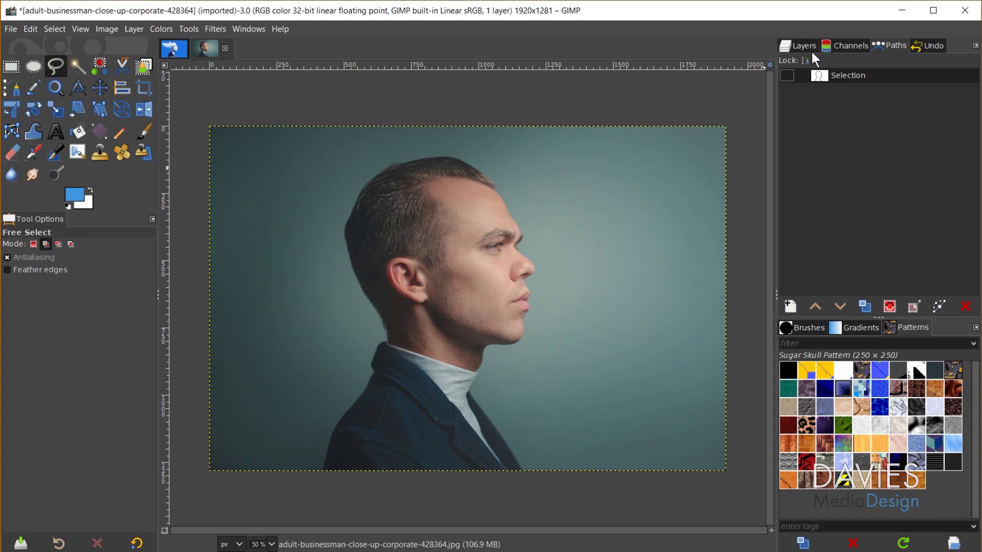
Rename the portrait layer as Model
left_click(803, 45)
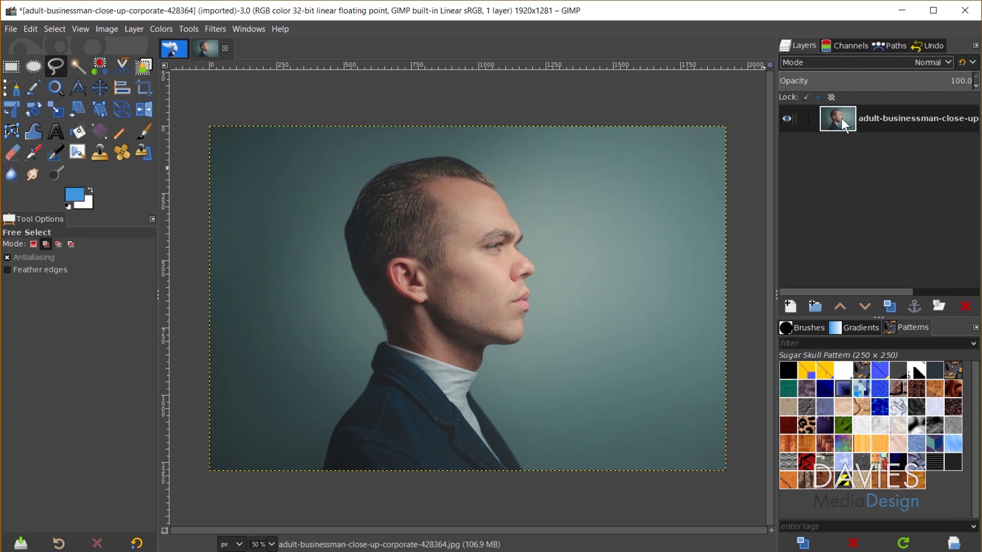
double_click(875, 119)
type("Model")
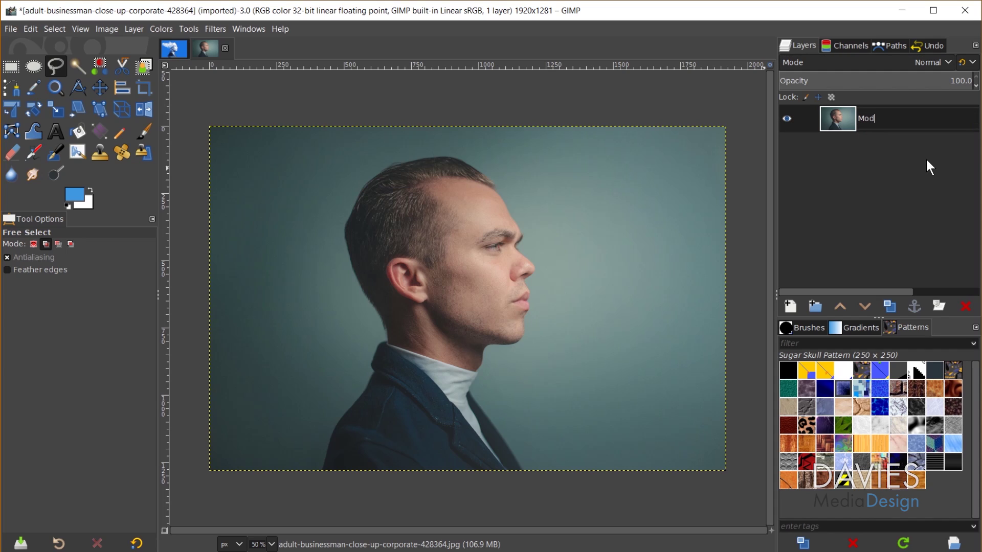
key("Return")
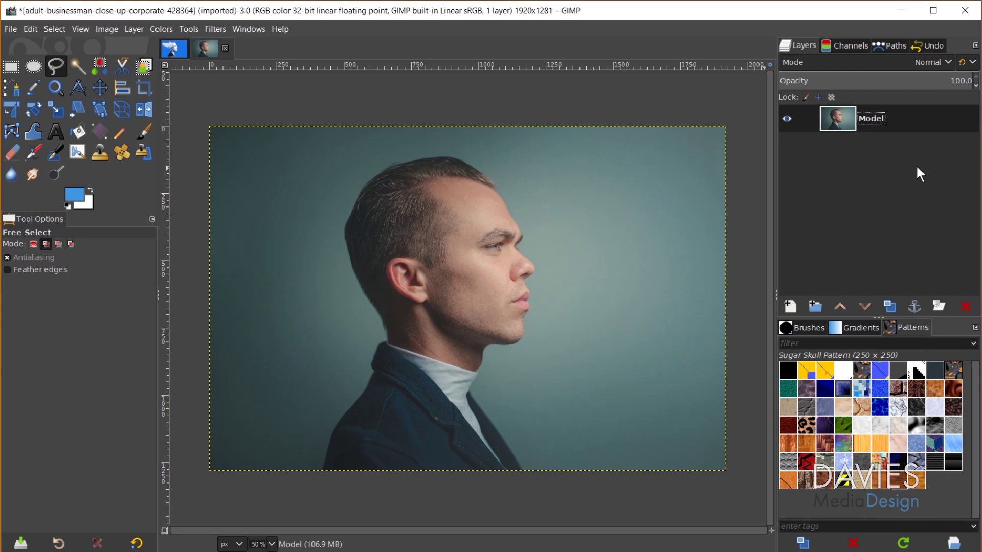
Desaturate the Model layer using the Luminance mode
left_click(169, 31)
mouse_move(198, 287)
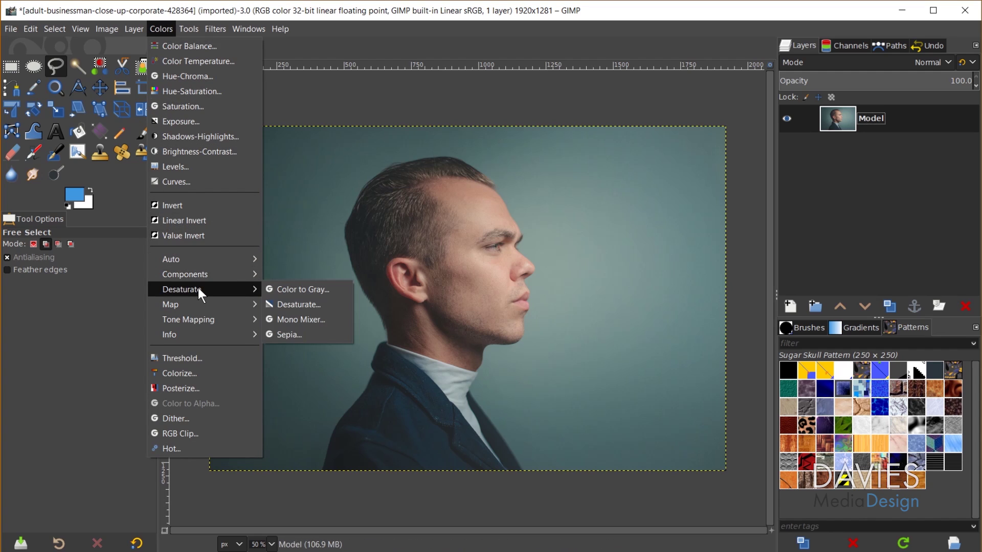
left_click(284, 305)
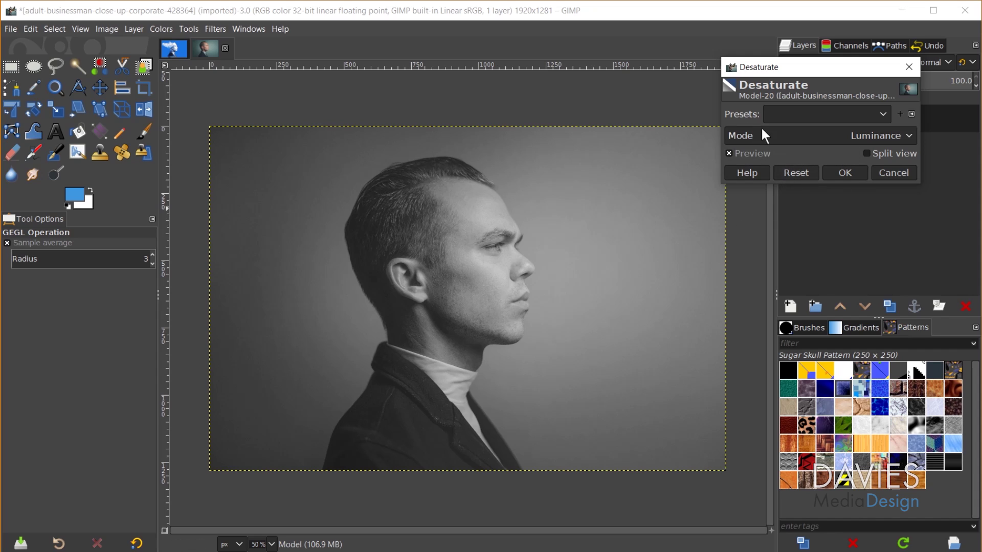
left_click(845, 174)
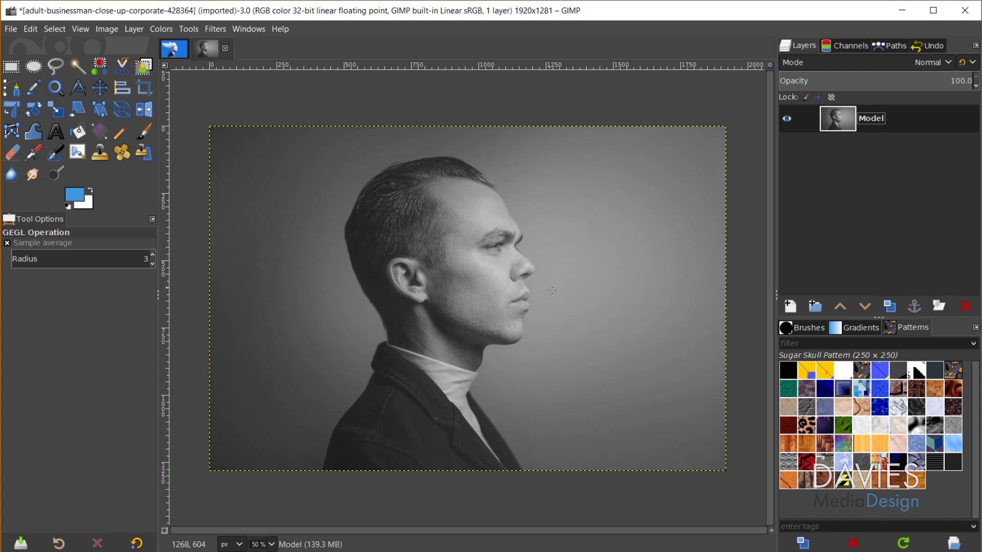
Increase the Model layer's contrast with Levels, setting input black to 9.07, gamma to 0.95 and input white to 86.06
left_click(161, 28)
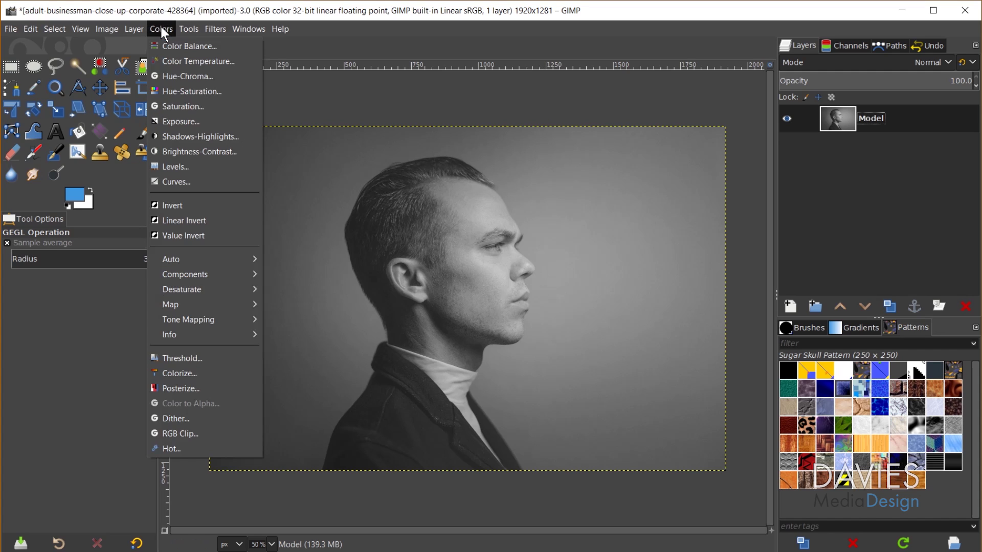
left_click(180, 167)
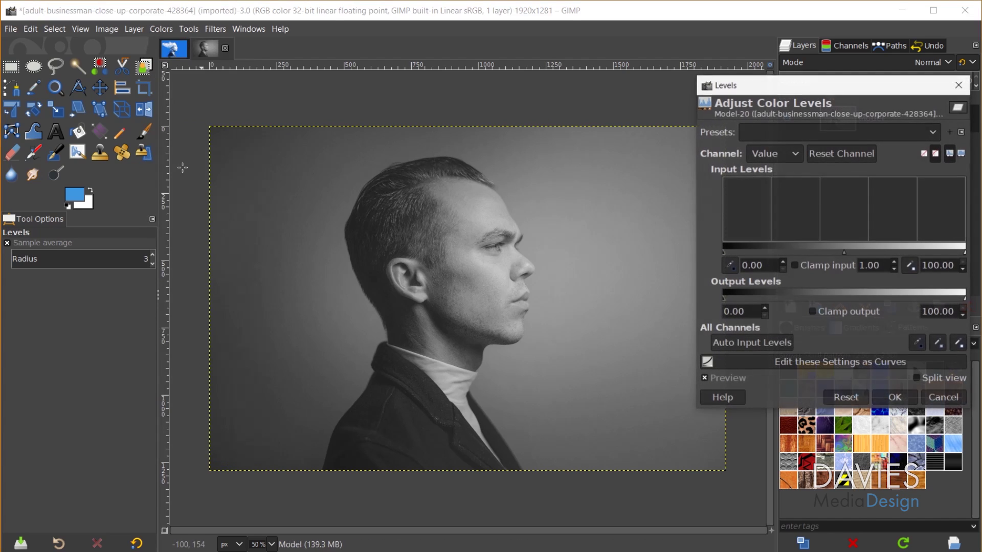
left_click_drag(722, 251, 744, 249)
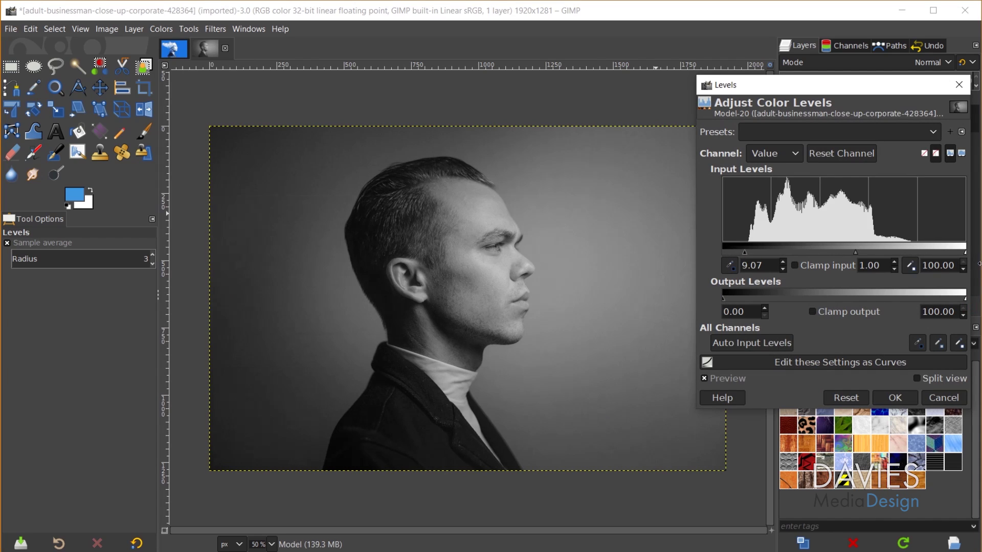
mouse_move(966, 252)
left_mouse_down()
mouse_move(916, 248)
mouse_move(940, 251)
mouse_move(932, 248)
left_mouse_up()
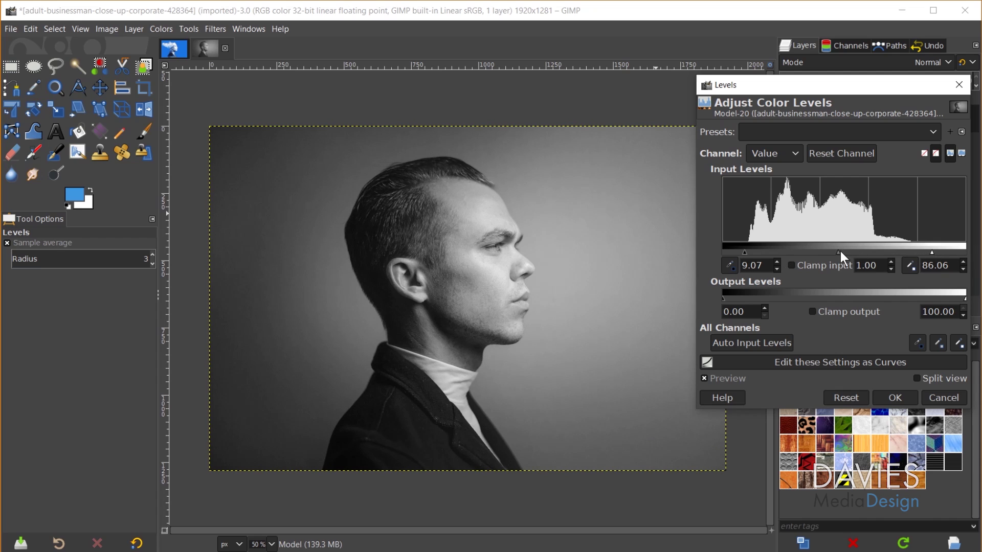
left_click_drag(839, 253, 839, 252)
left_click(741, 380)
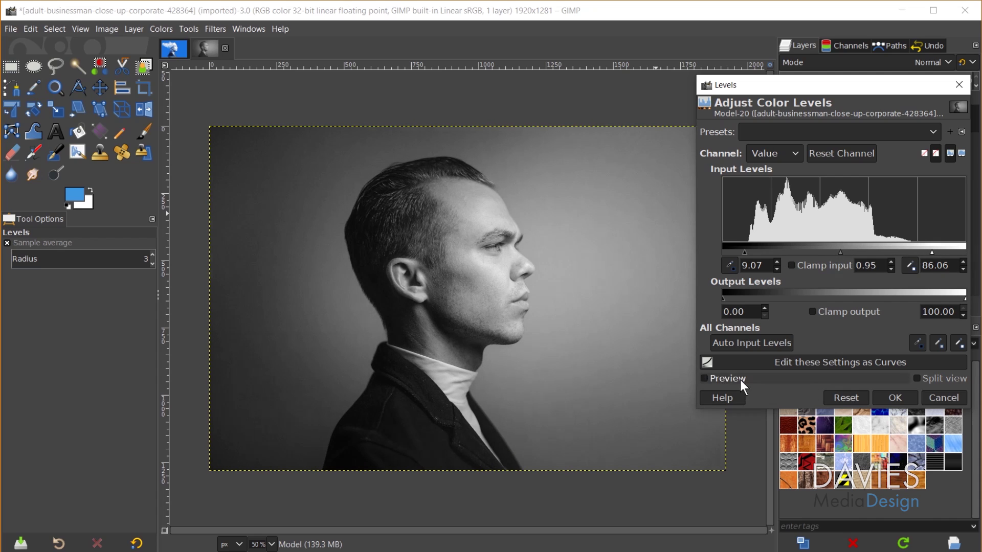
left_click(740, 380)
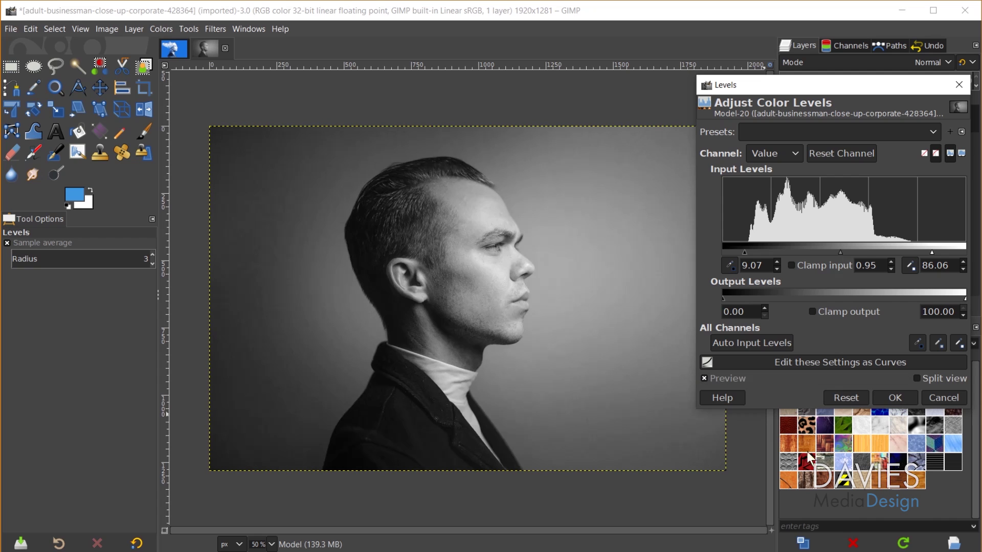
left_click(900, 398)
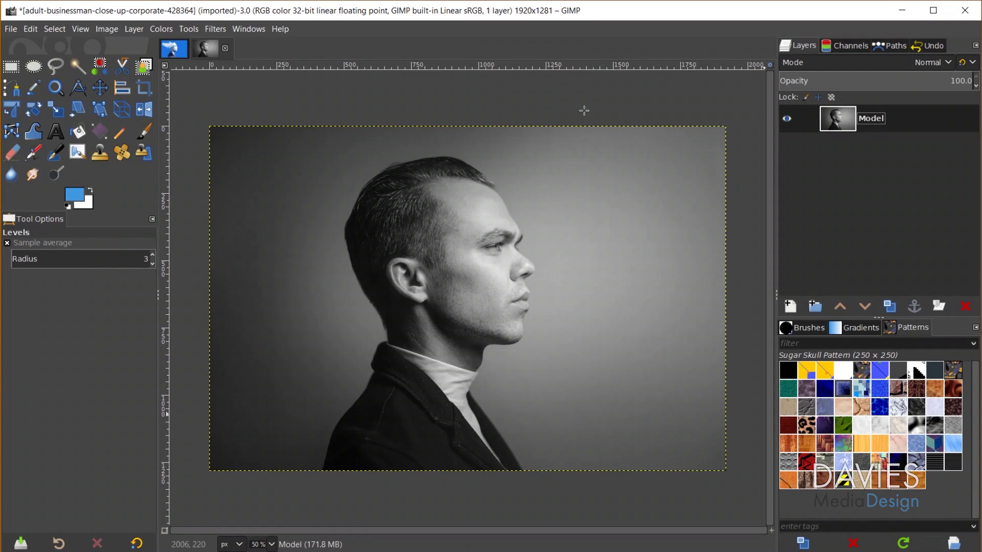
Import matterhorn-4535693_1920.jpg as a new layer above Model
left_click(17, 29)
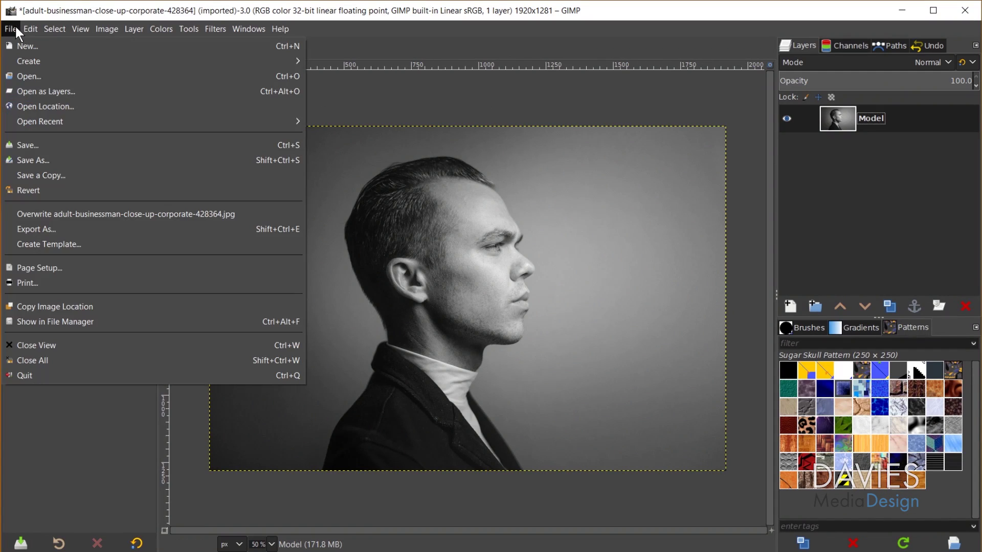
left_click(44, 92)
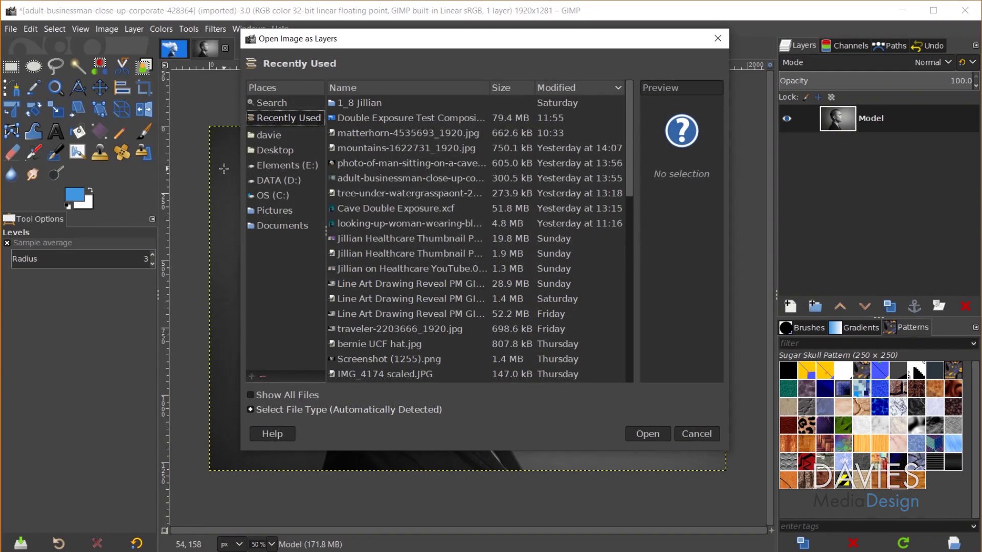
left_click(382, 133)
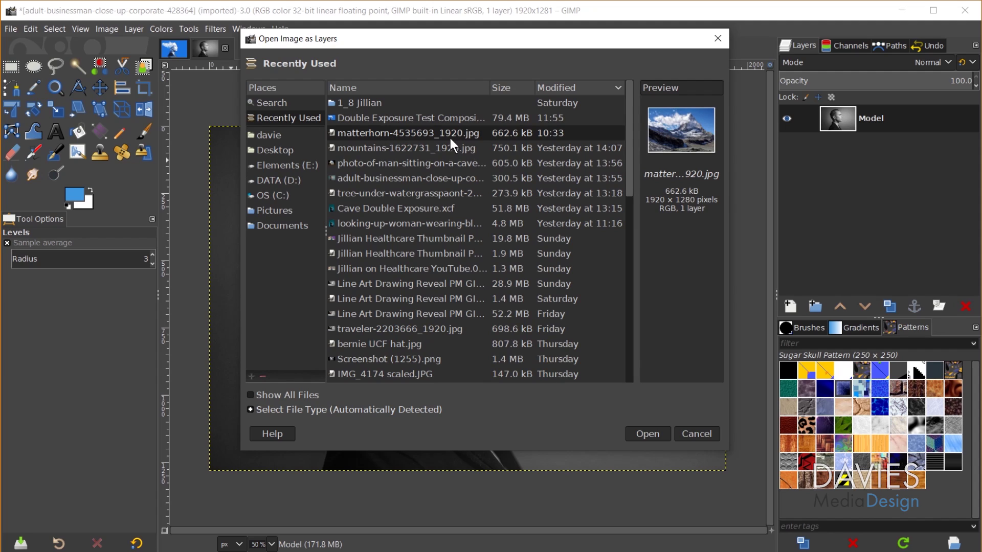
left_click(639, 435)
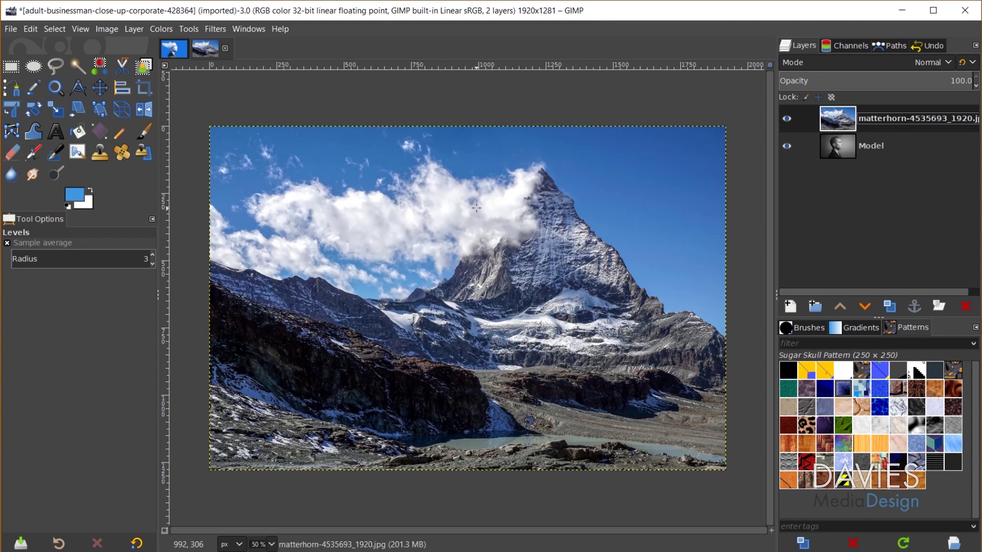
Lower the Matterhorn layer's opacity to 25.8 and move it left and slightly up so the peak overlaps the man's head
key("m")
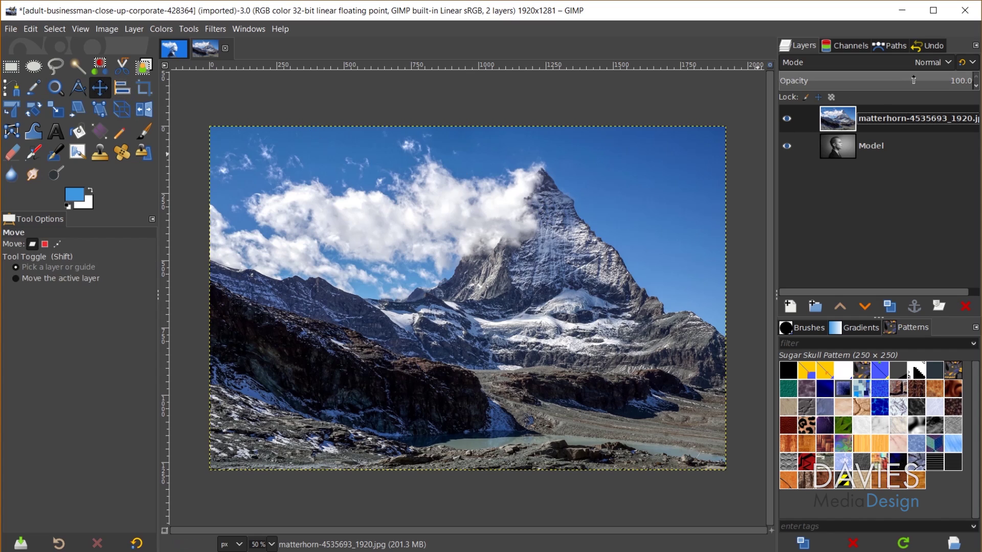
left_click_drag(925, 79, 828, 77)
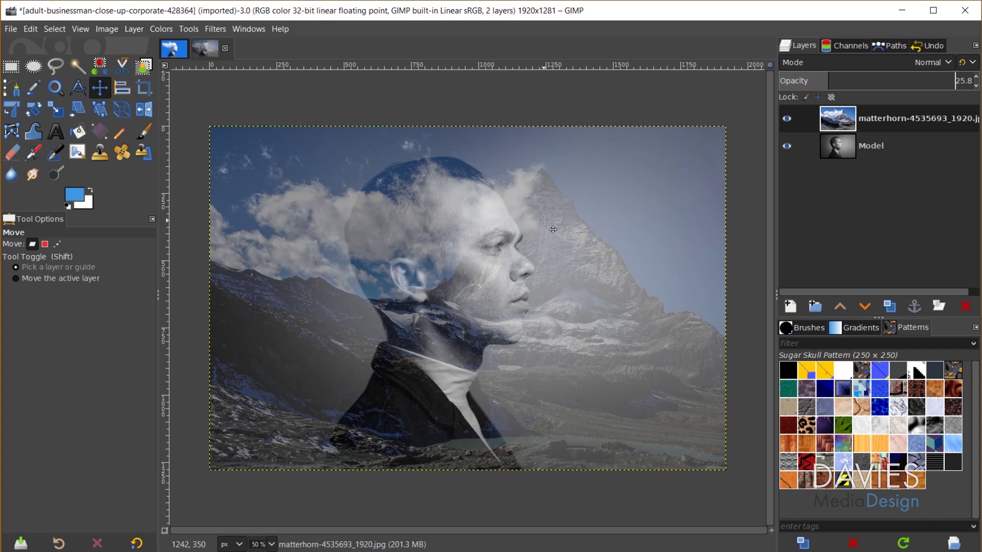
left_click_drag(556, 224, 520, 223)
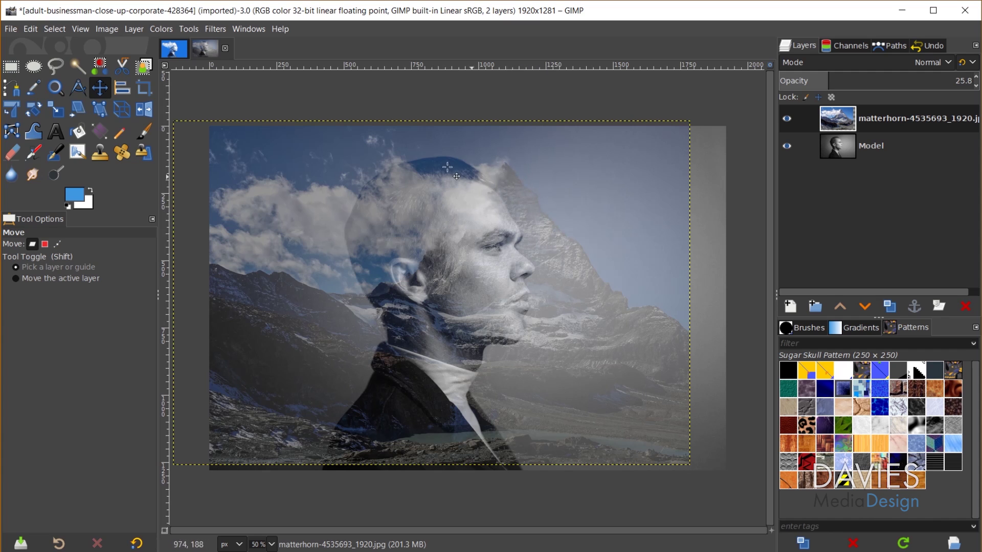
left_click_drag(529, 234, 492, 218)
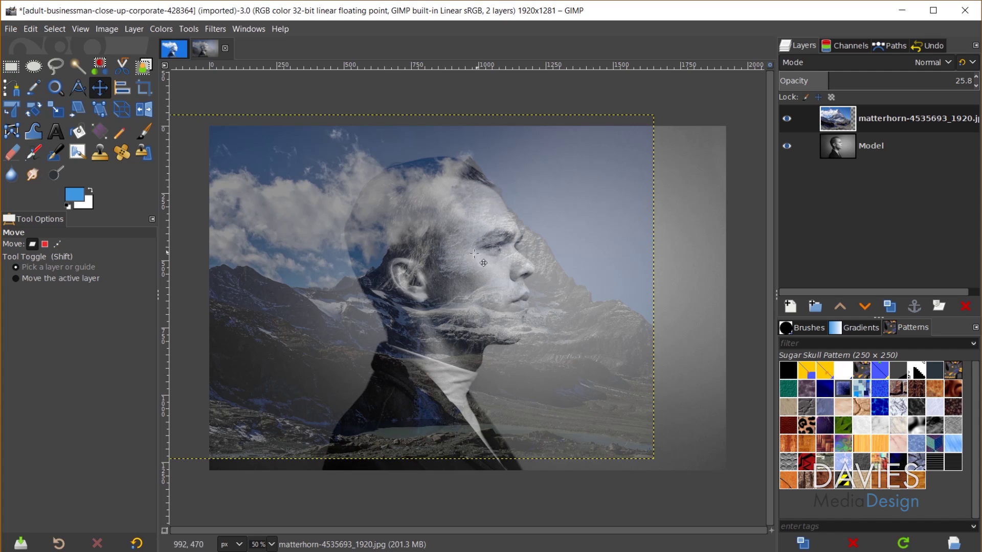
Scale the Matterhorn layer proportionally to 1989 × 1326 px so it reaches the canvas's lower edge
key("shift+s")
left_click(413, 305)
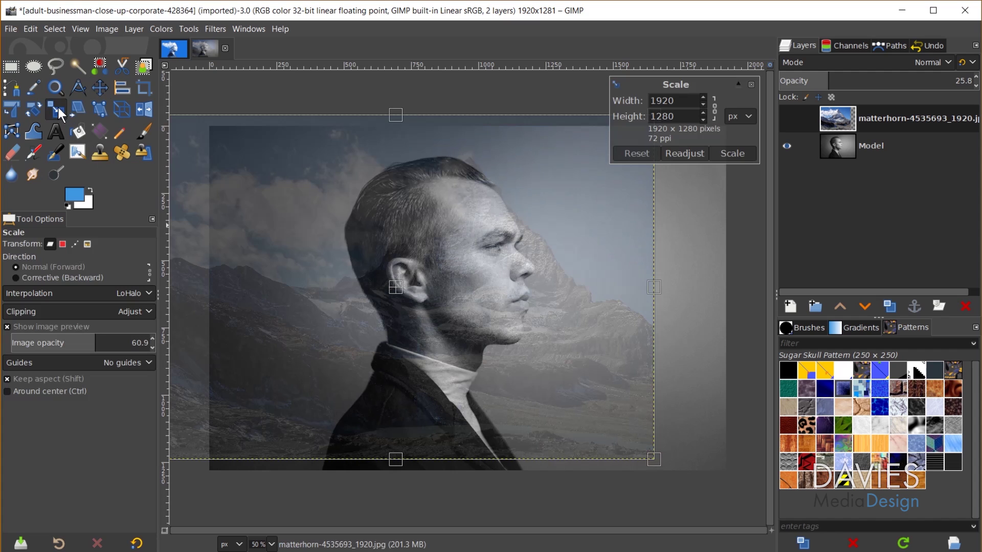
left_click_drag(394, 460, 390, 471)
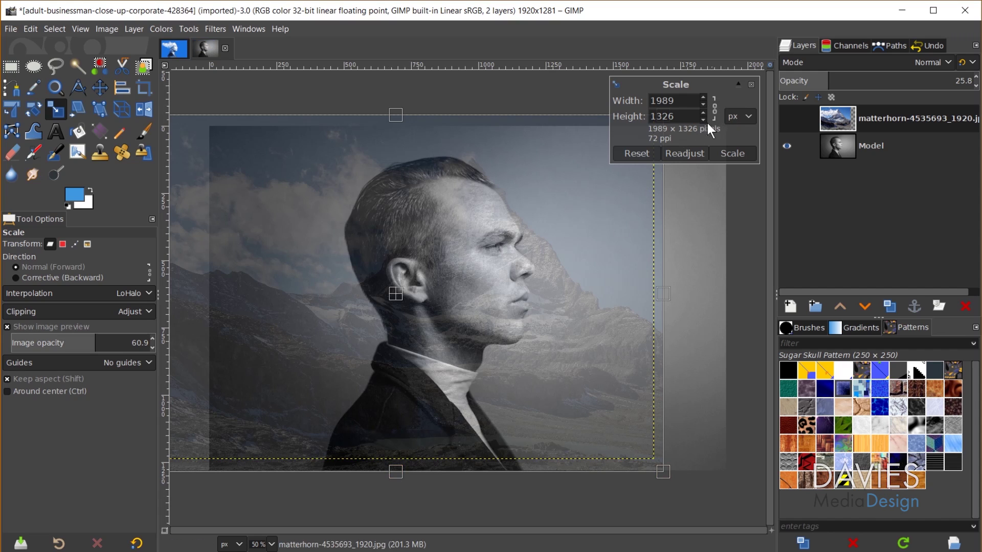
left_click(739, 152)
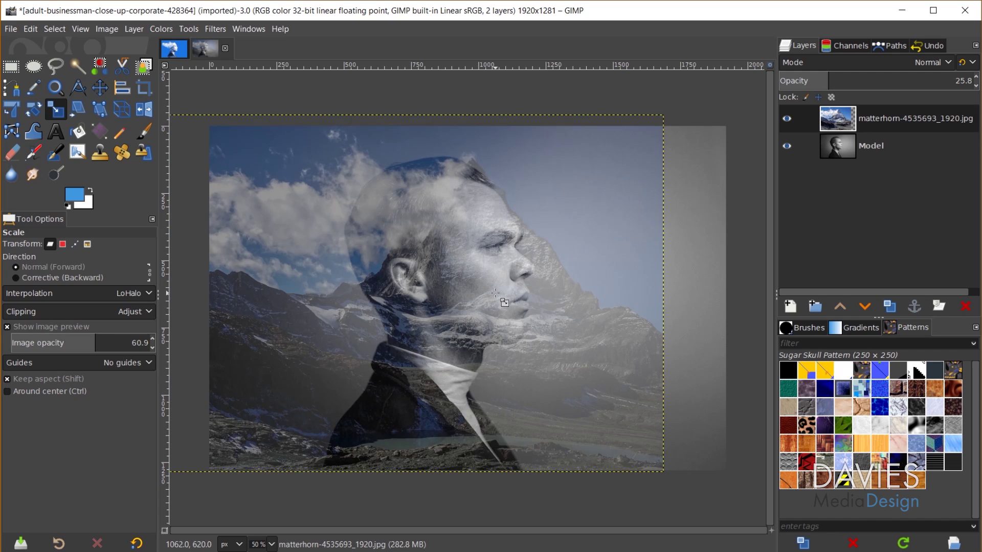
Nudge the Matterhorn layer slightly left over the man's head and set its opacity to 100
key("m")
left_click_drag(500, 229, 495, 228)
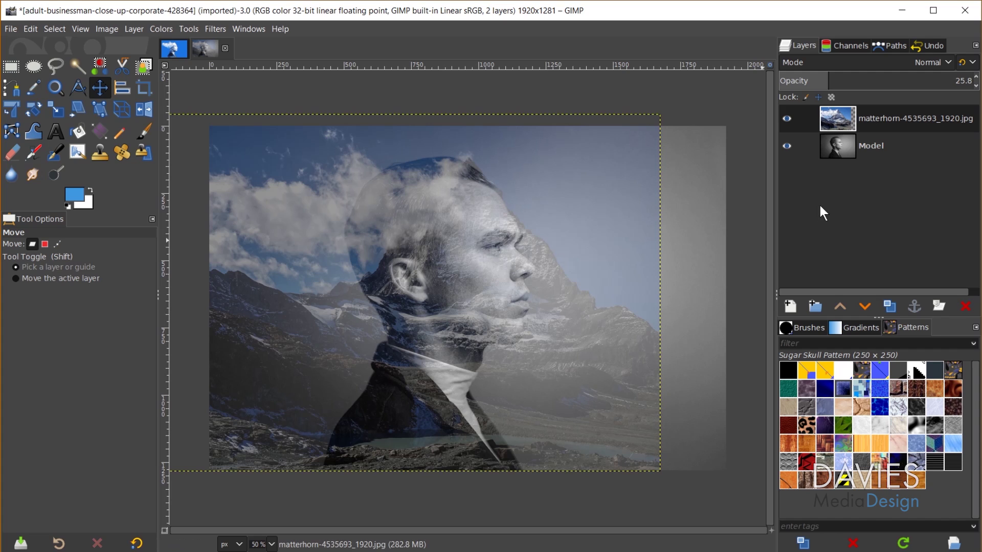
left_click_drag(845, 81, 976, 81)
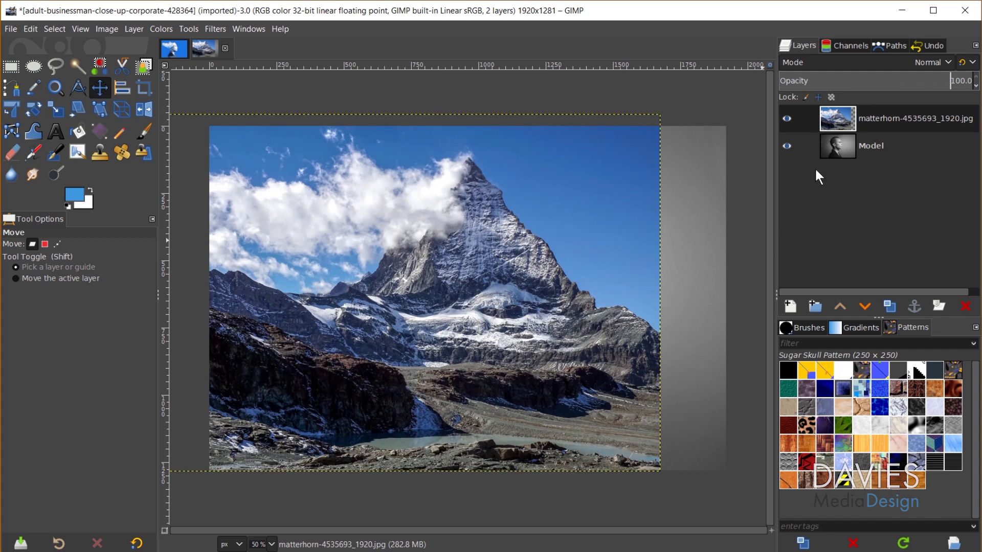
Duplicate the Model layer, move the copy above the Matterhorn layer and set its blend mode to Lighten only
left_click(847, 148)
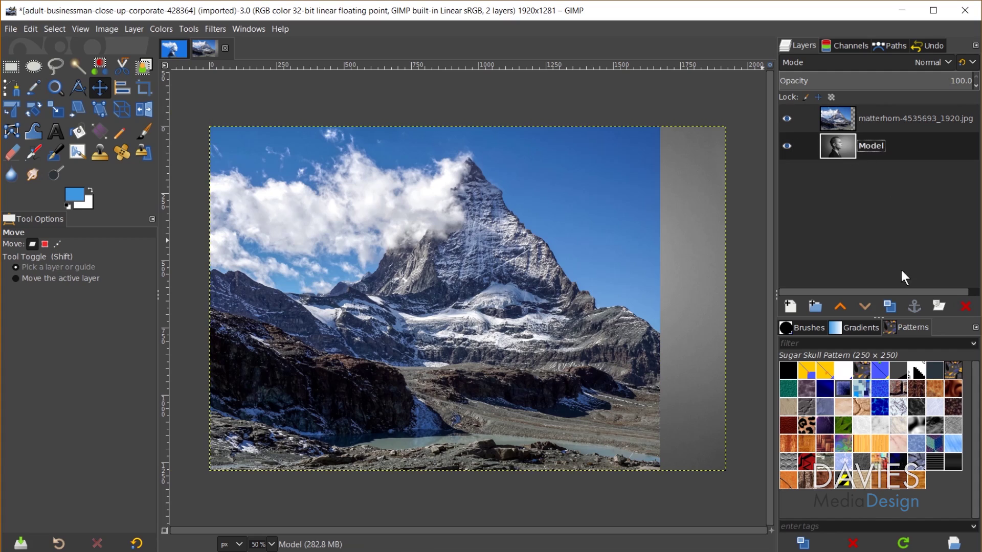
left_click(890, 306)
left_click_drag(843, 145, 848, 112)
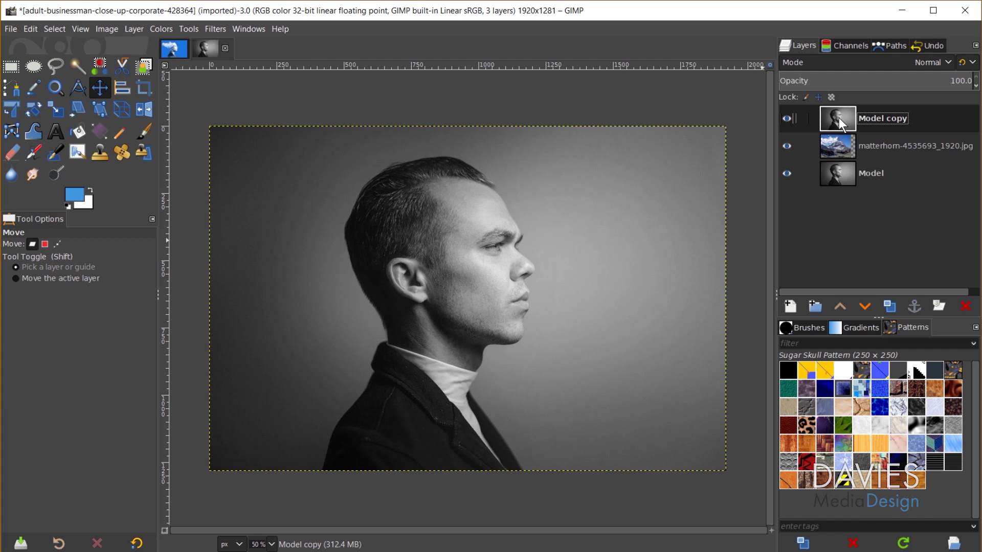
left_click(834, 63)
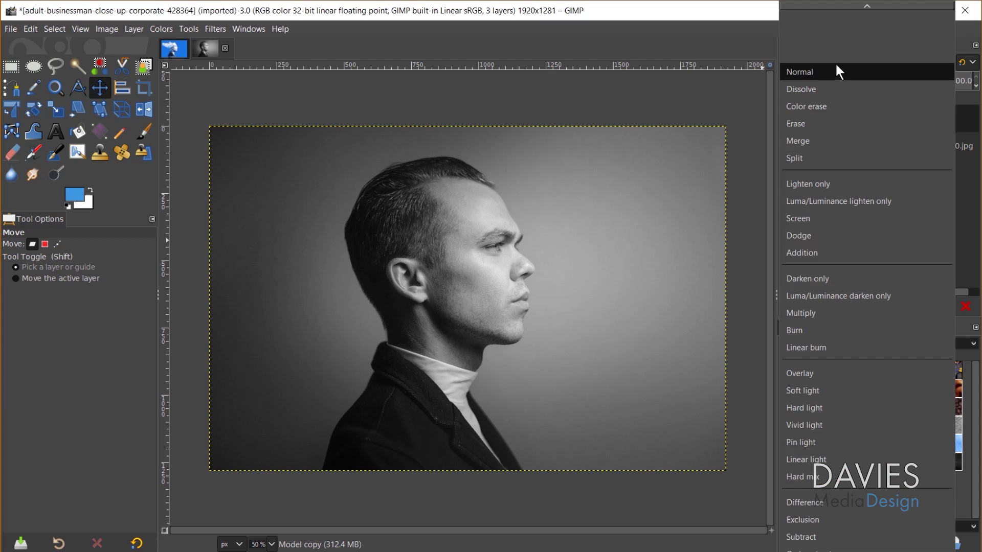
left_click(827, 185)
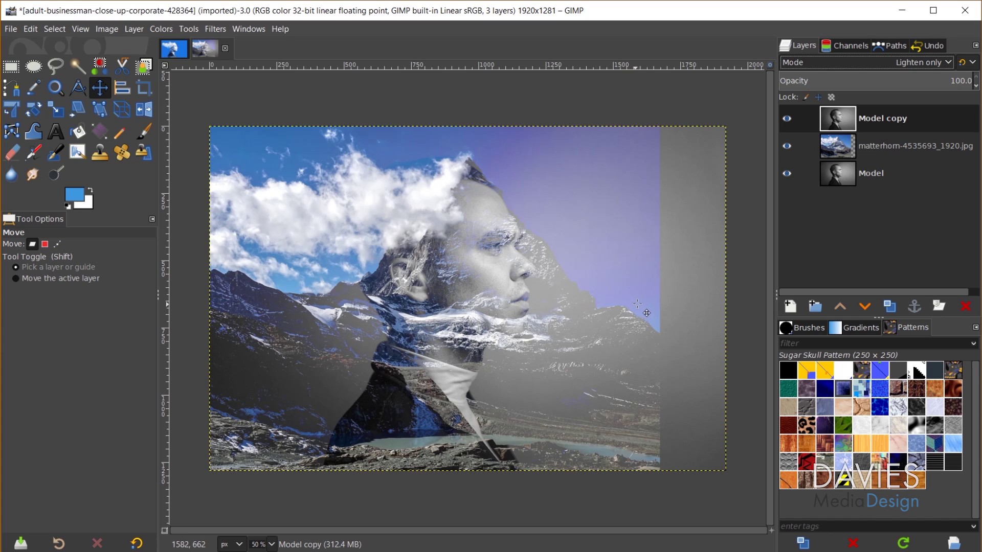
Rename the saved path of the man's outline as Profile and convert it to a selection
left_click(889, 46)
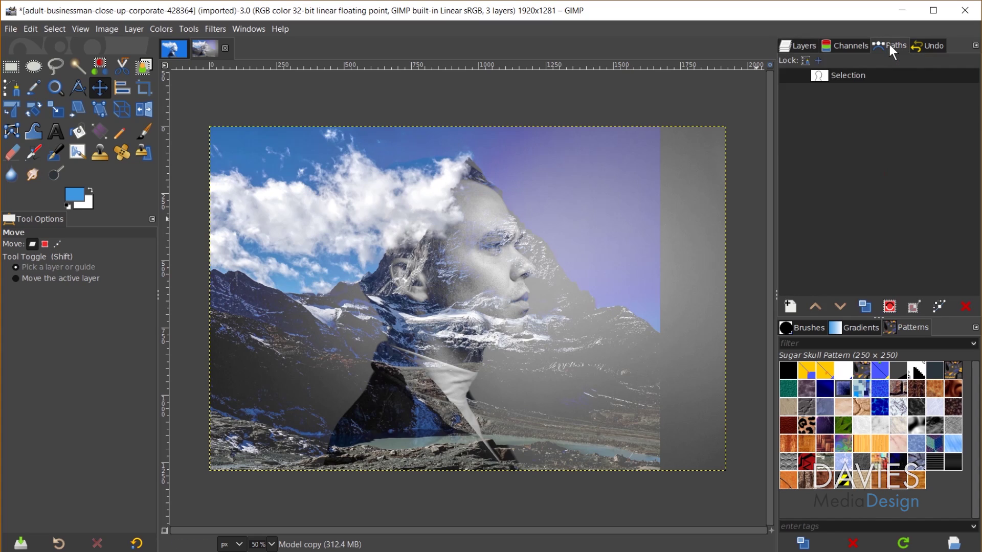
left_click(842, 71)
double_click(854, 76)
type("Profile")
key("Return")
left_click(888, 307)
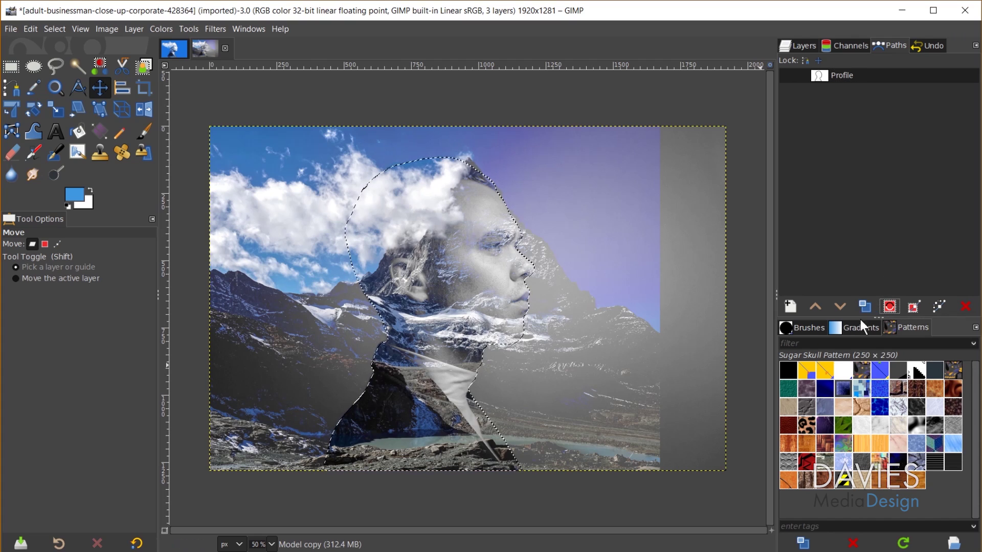
Add a layer mask to the Model copy layer, initialized from the selection
left_click(804, 46)
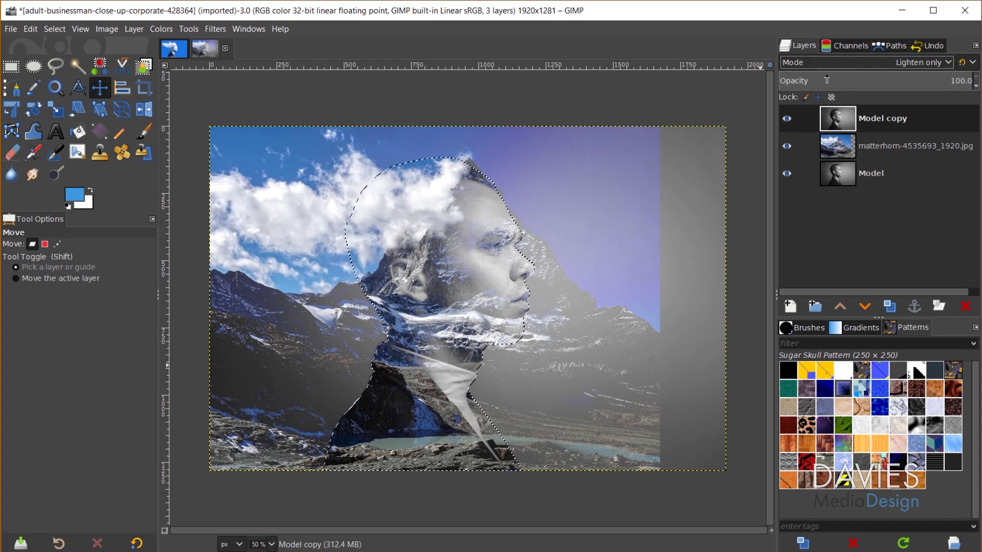
right_click(845, 118)
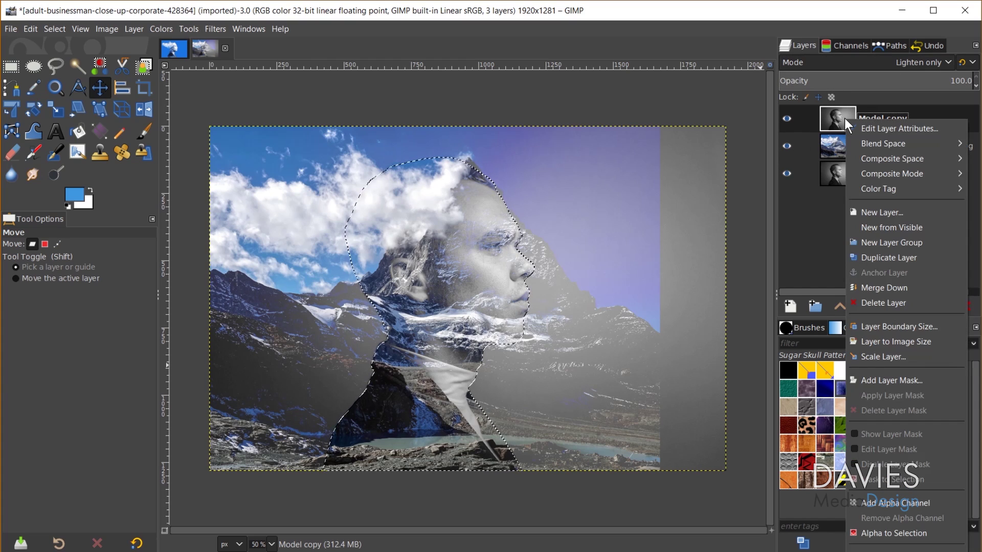
left_click(889, 383)
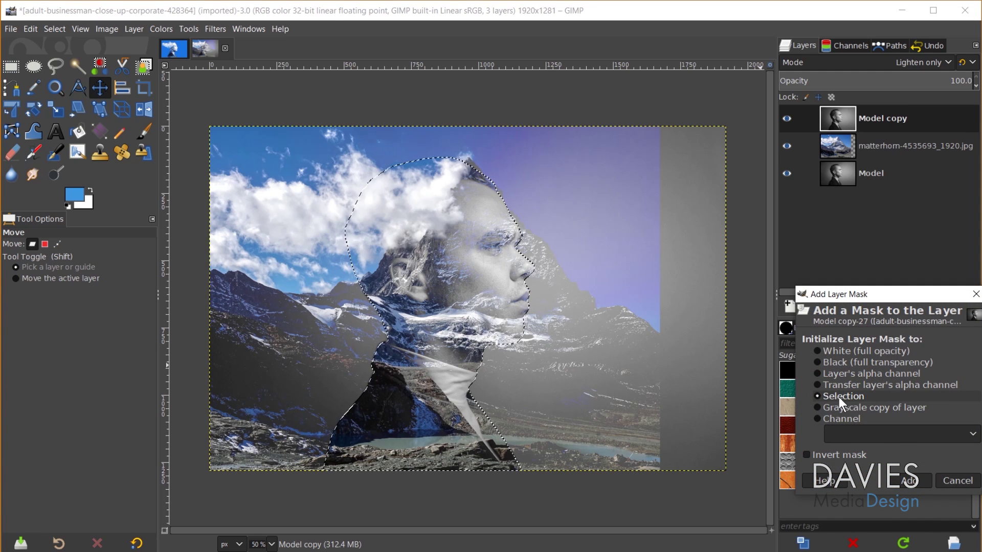
left_click(901, 477)
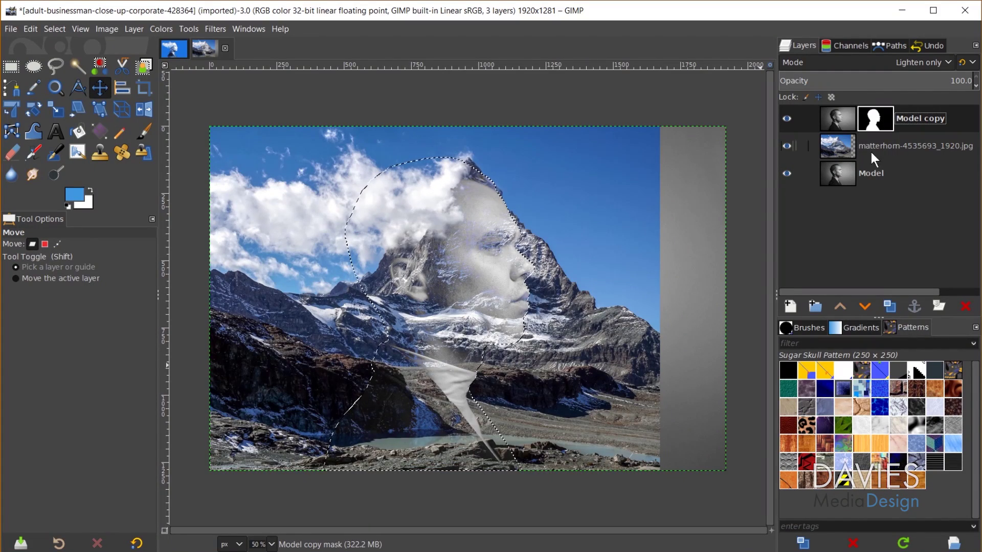
Add a layer mask to the Matterhorn layer, initialized from the selection
left_click(853, 145)
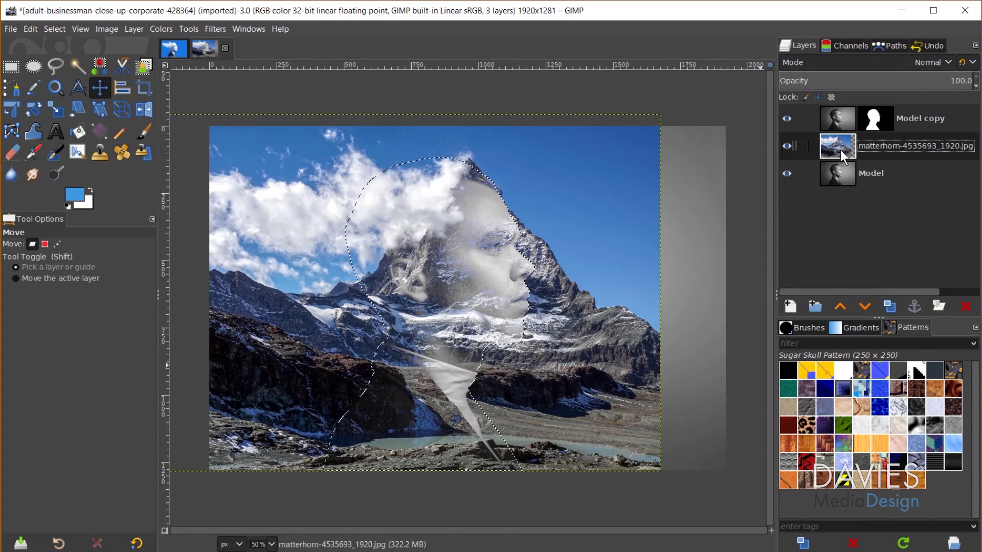
right_click(836, 146)
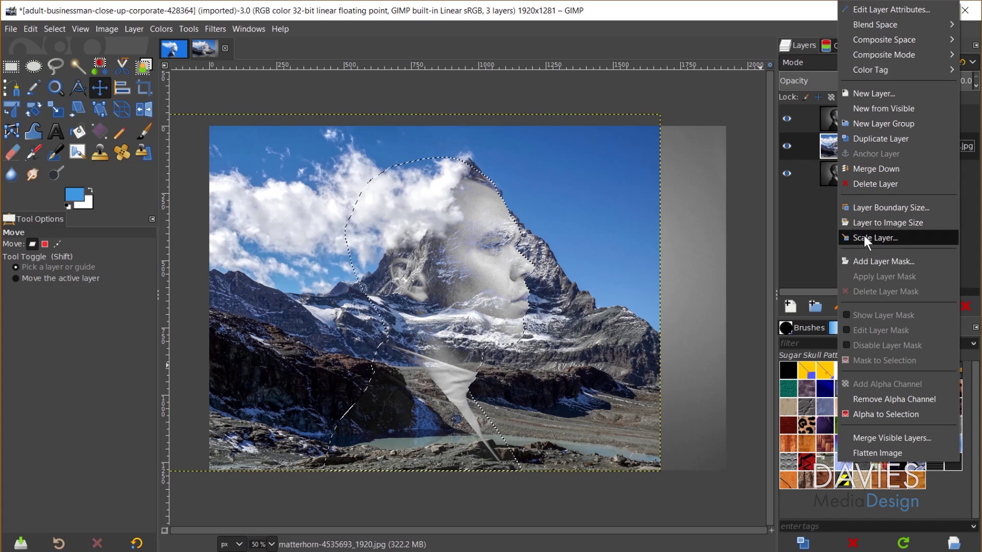
left_click(869, 259)
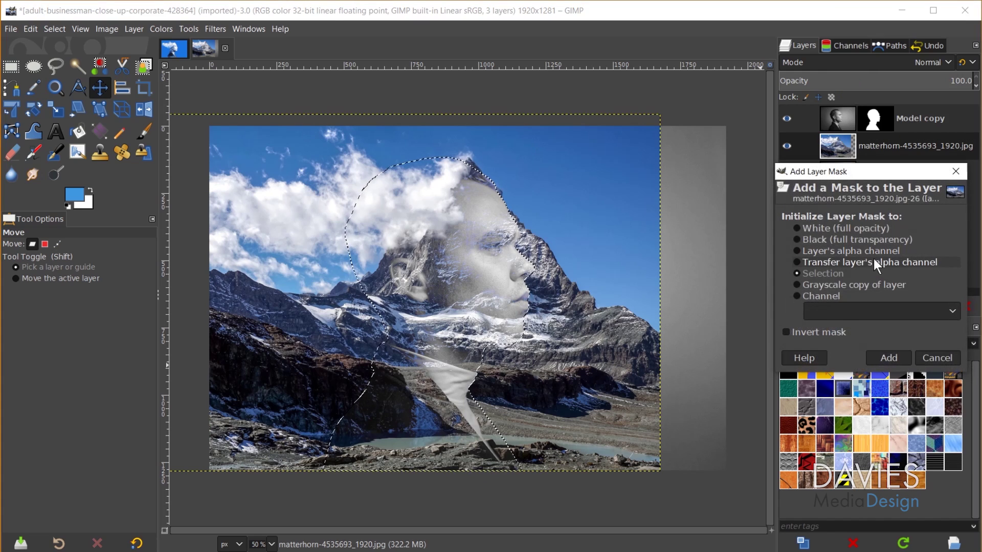
left_click(882, 354)
Add a layer mask to the original Model layer, initialized from the selection
left_click(834, 173)
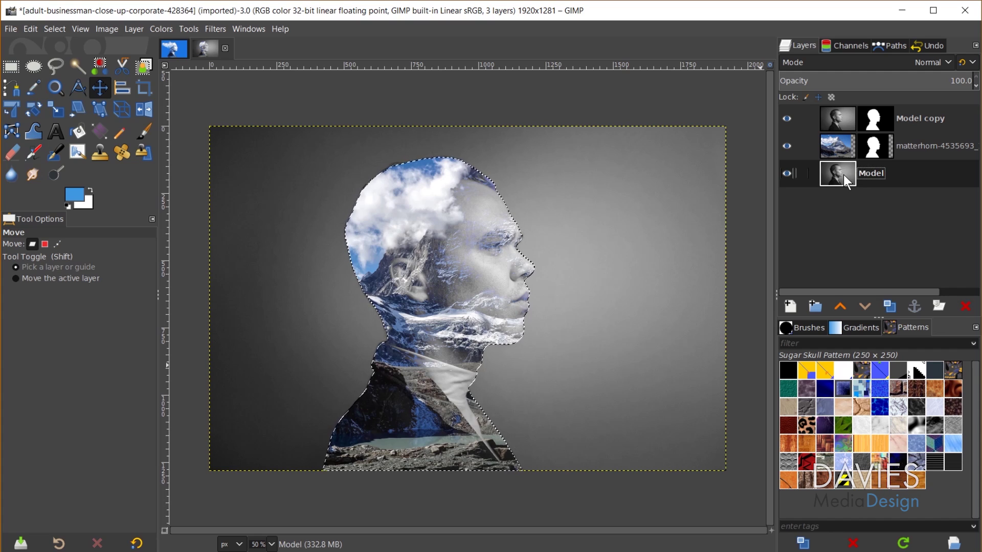
right_click(843, 174)
left_click(886, 257)
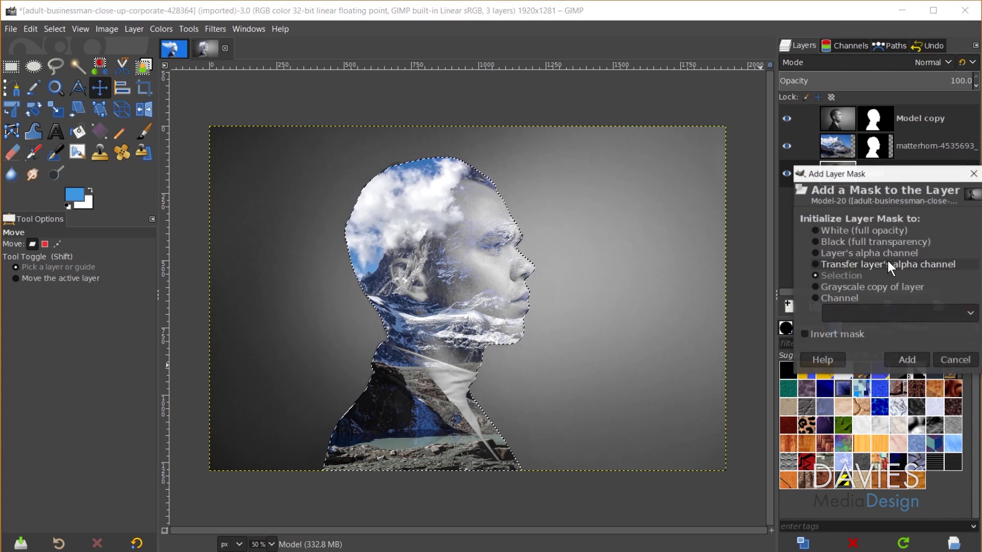
left_click(913, 354)
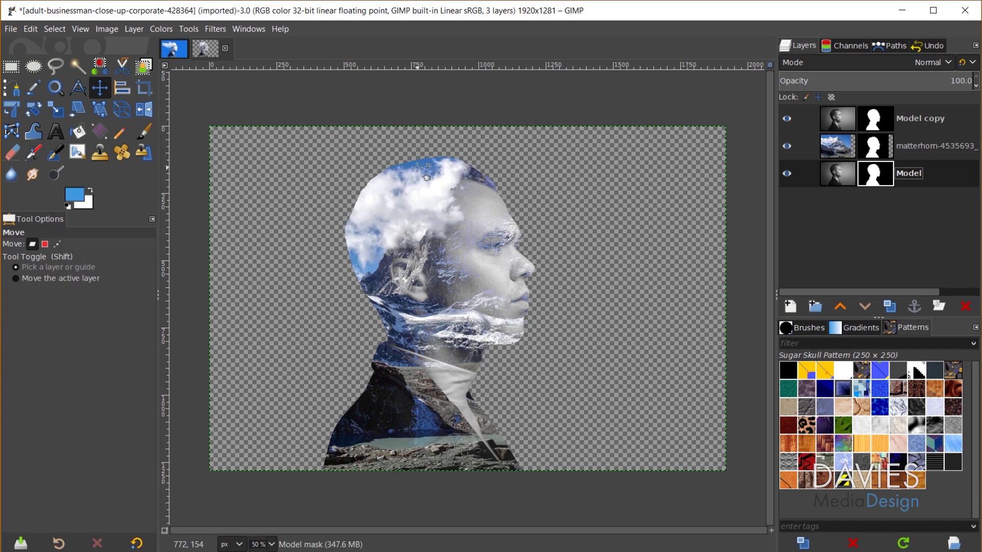
Create a transparent layer named Background beneath all the others and fill it with blue sampled from the sky inside the head
left_click(789, 305)
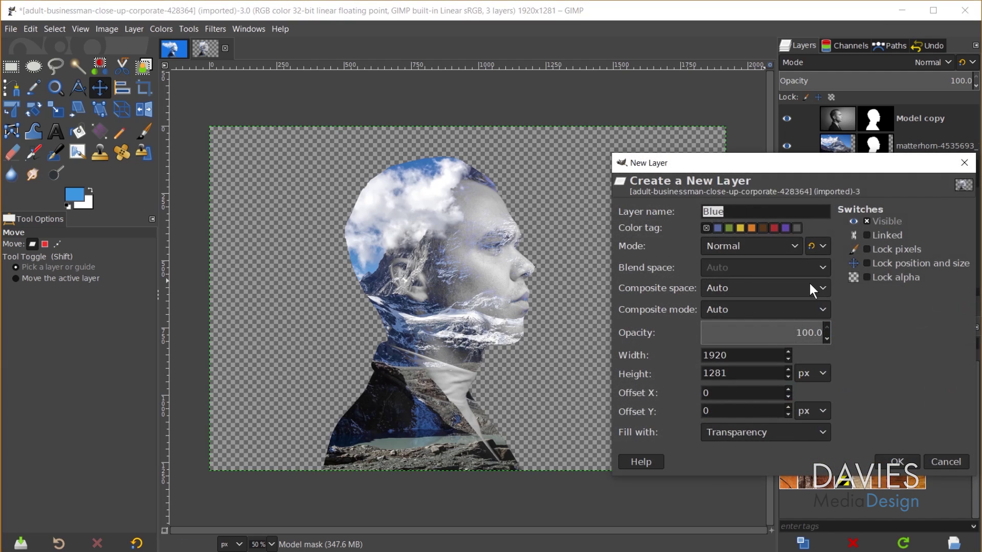
type("Background")
left_click(909, 463)
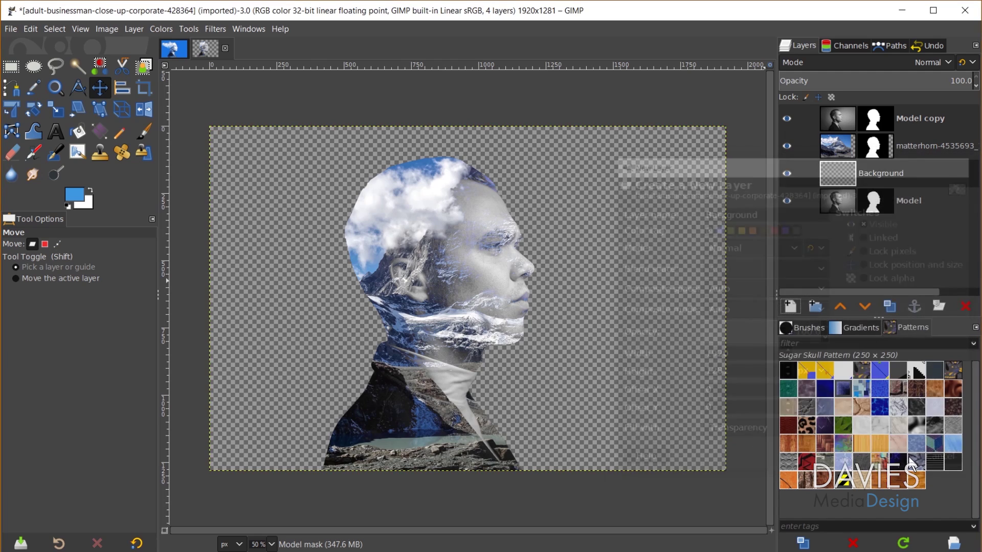
left_click_drag(845, 174, 848, 220)
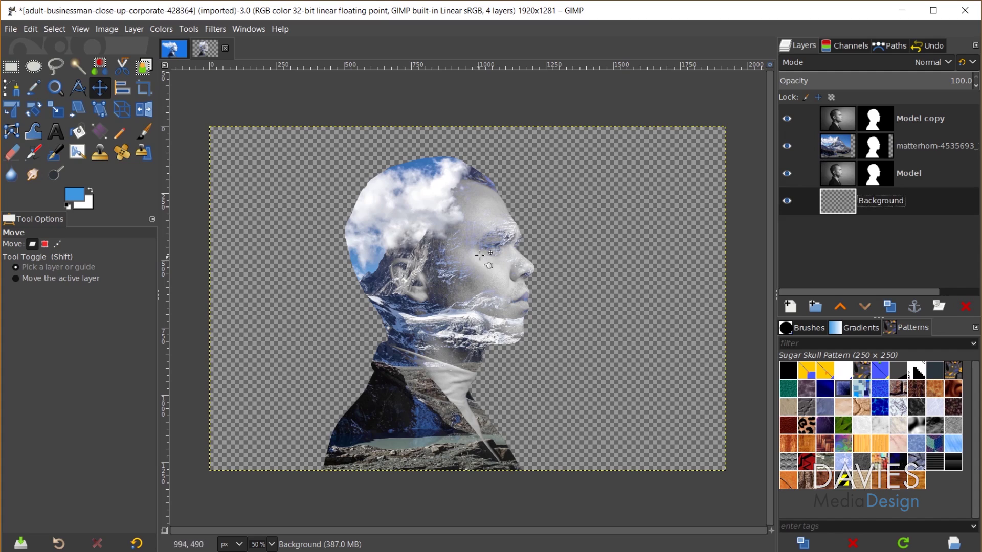
key("shift+b")
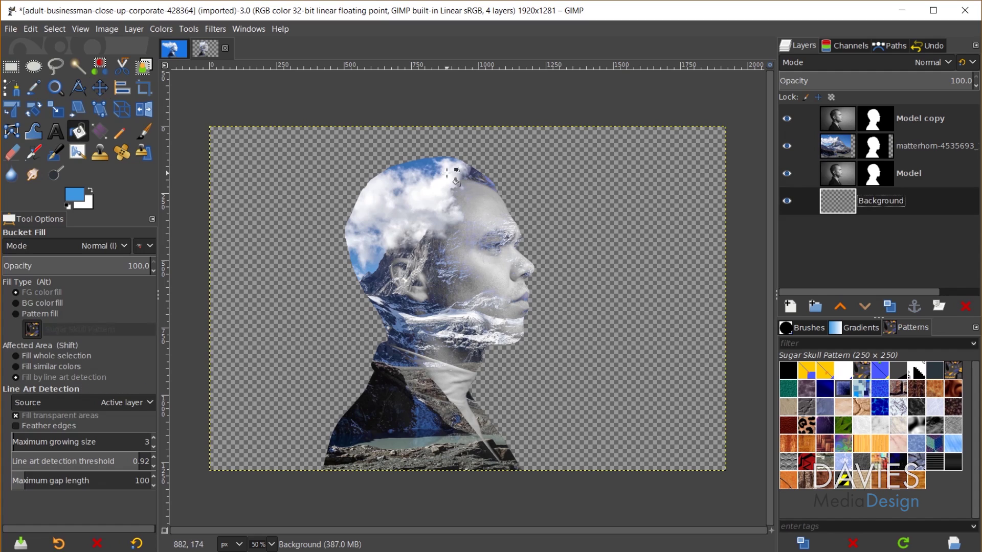
left_click(412, 165, "ctrl")
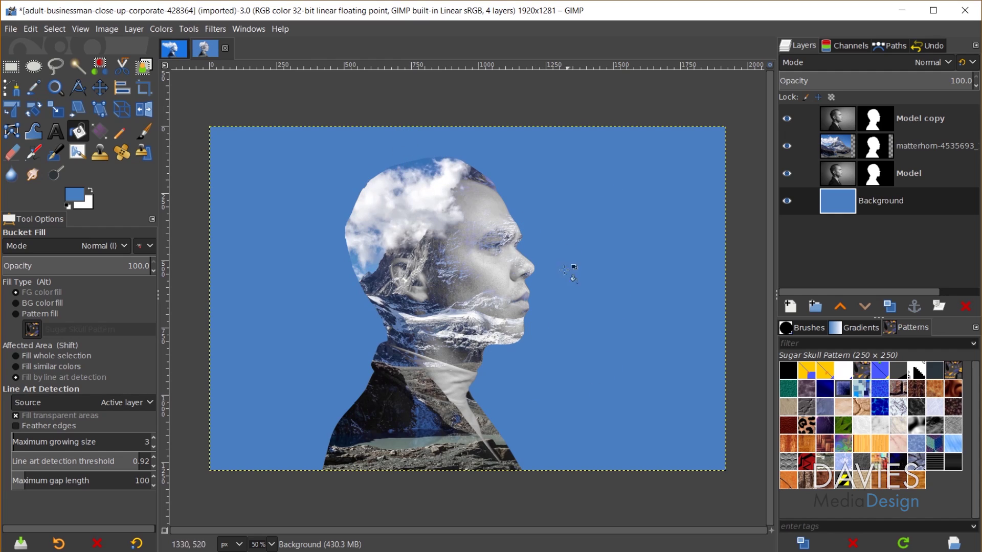
Paint black on the Matterhorn layer's mask over the man's face with a size 484 brush to hide the mountain there
left_click(144, 130)
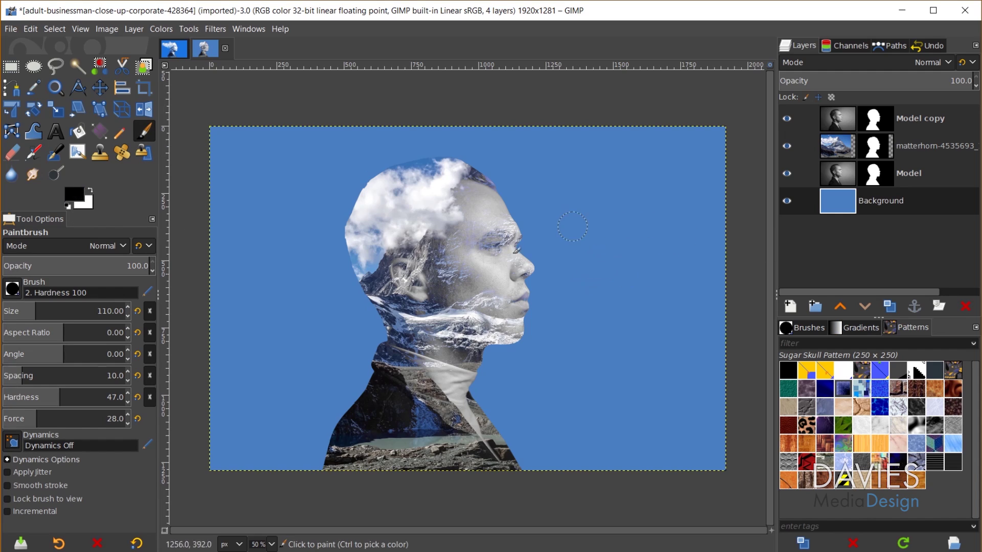
left_click_drag(41, 307, 82, 307)
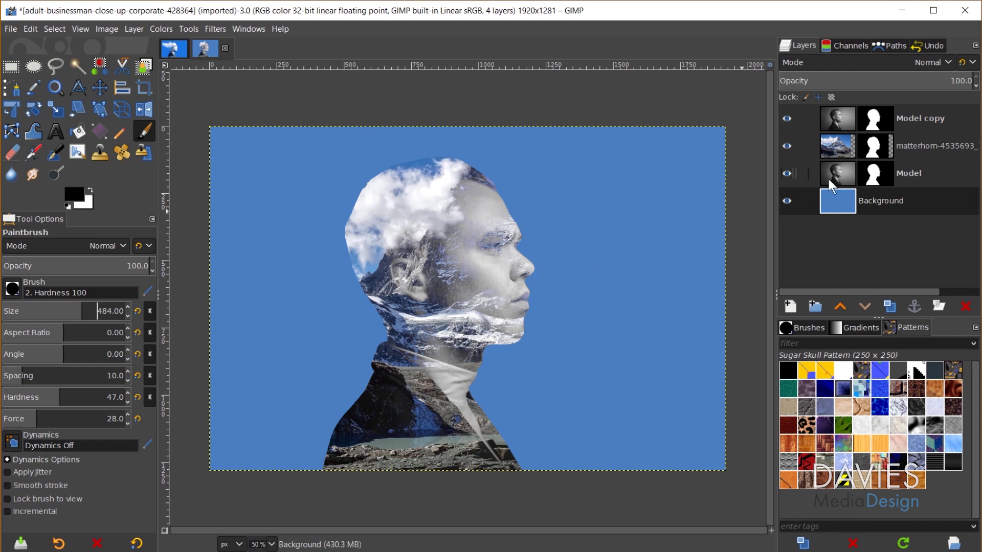
left_click(875, 148)
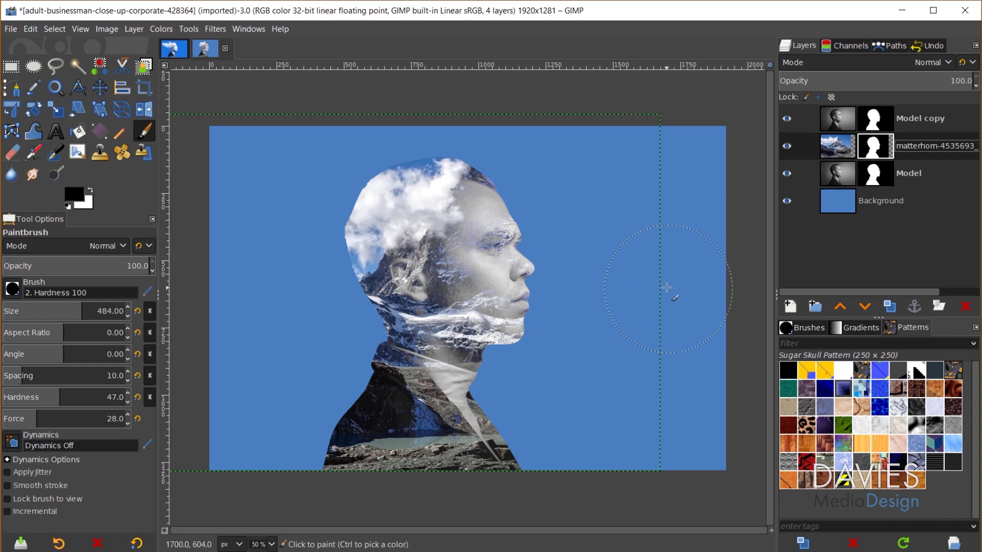
left_click(850, 149)
left_click(870, 149)
left_click(511, 248)
mouse_move(513, 251)
left_mouse_down()
mouse_move(533, 285)
mouse_move(520, 314)
mouse_move(500, 308)
mouse_move(508, 301)
mouse_move(500, 296)
mouse_move(523, 296)
mouse_move(537, 309)
mouse_move(525, 242)
mouse_move(534, 260)
mouse_move(525, 262)
mouse_move(542, 255)
mouse_move(539, 222)
mouse_move(565, 295)
mouse_move(567, 336)
mouse_move(528, 322)
left_mouse_up()
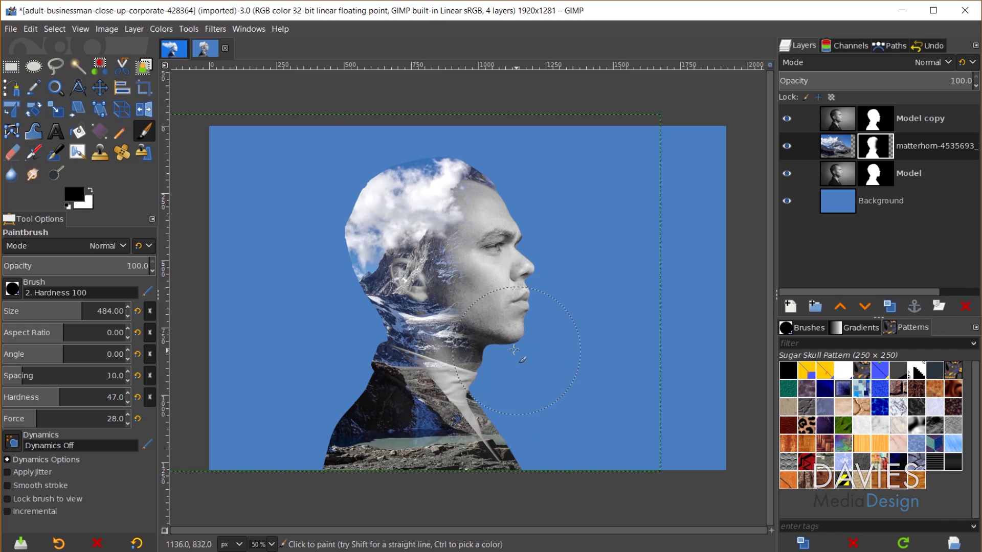
Reduce the paintbrush to size 253 and paint black on the Matterhorn mask over the jaw and front of the neck
scroll(499, 333, "up", 2)
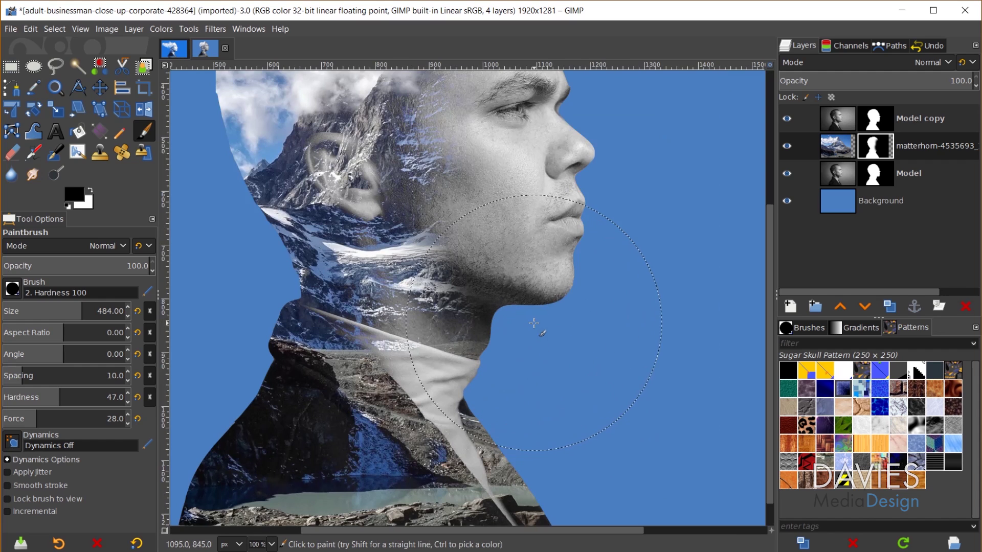
left_click(75, 309)
left_click_drag(75, 308, 70, 309)
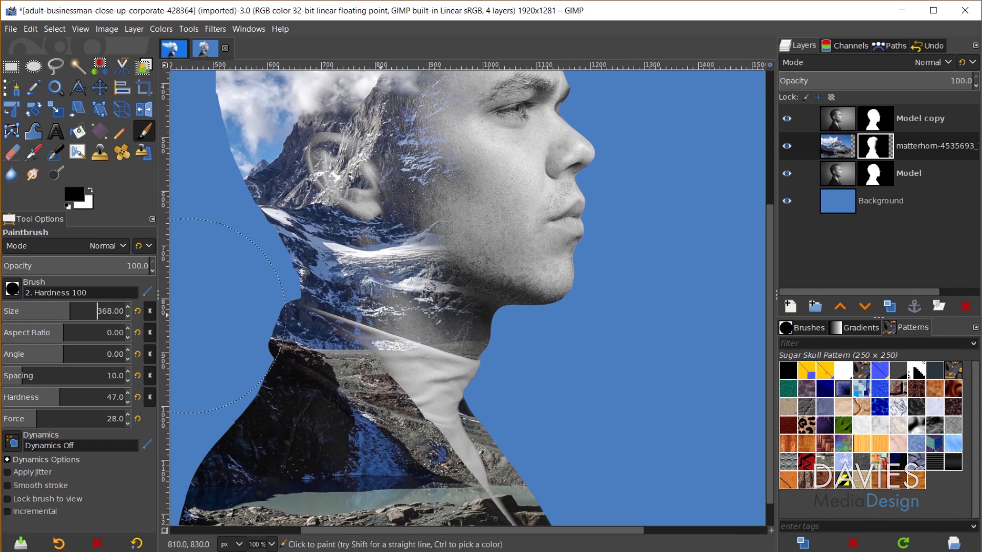
key("bracketleft")
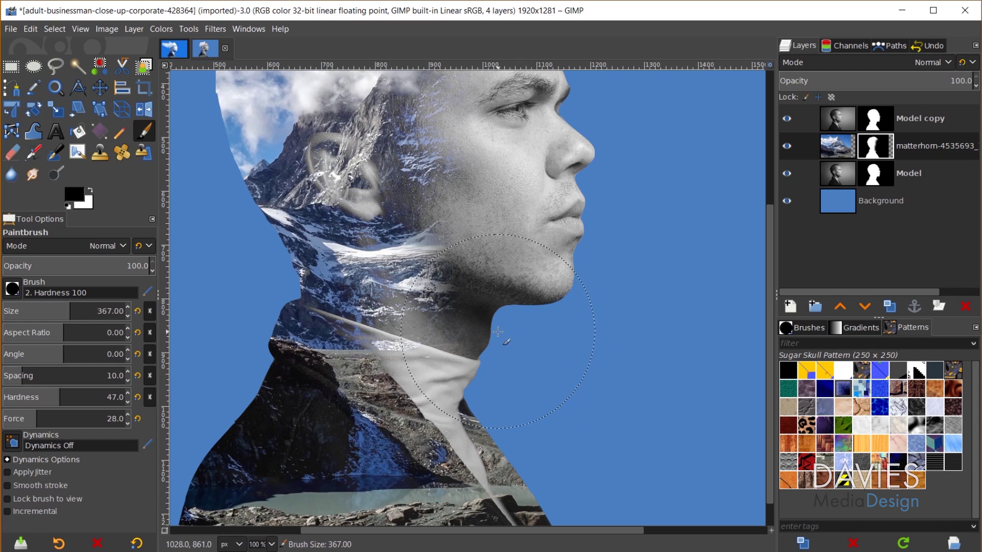
left_click_drag(64, 311, 57, 311)
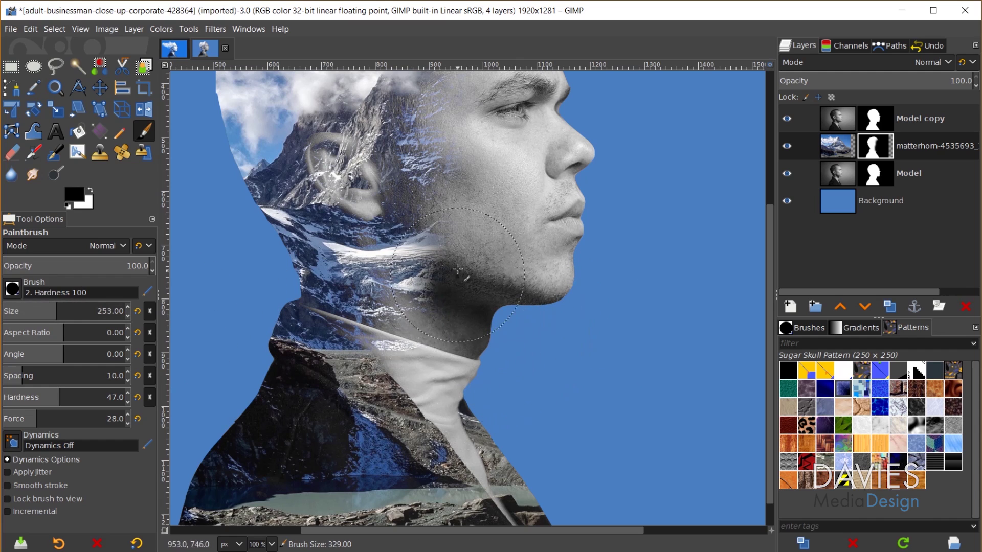
Reduce the paintbrush to size 31 and paint black on the Matterhorn mask along the white shirt collar
scroll(477, 434, "down", 1)
scroll(477, 435, "up", 2)
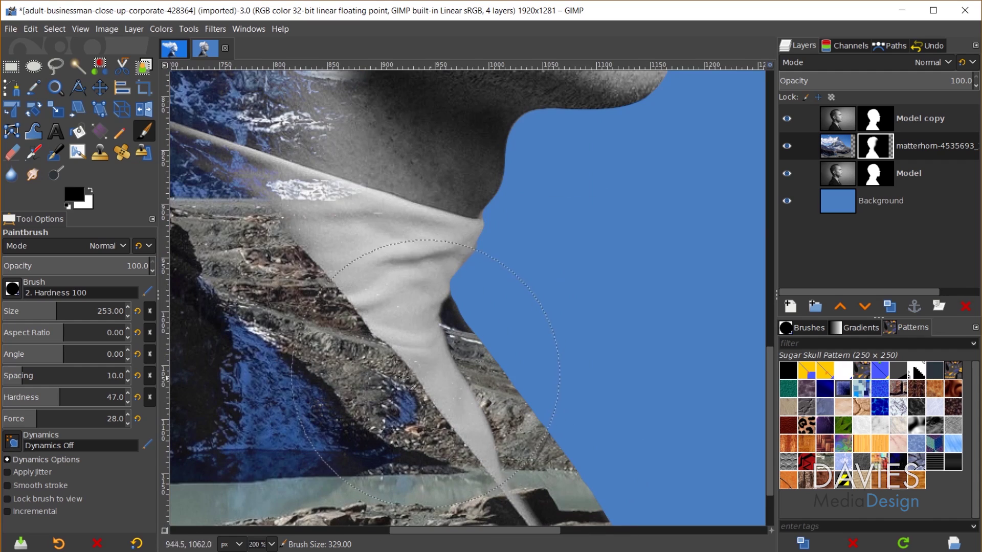
left_click_drag(55, 311, 18, 311)
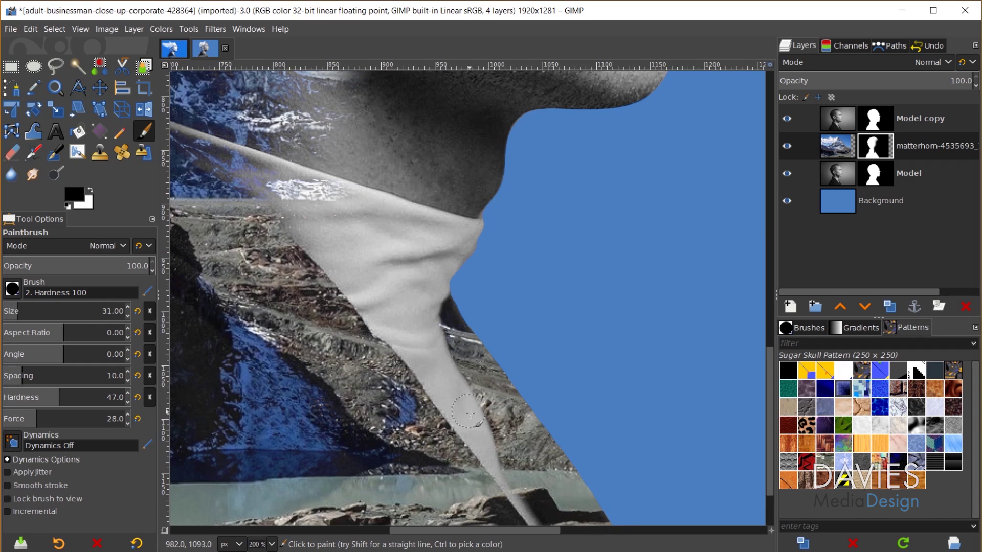
scroll(414, 315, "down", 4)
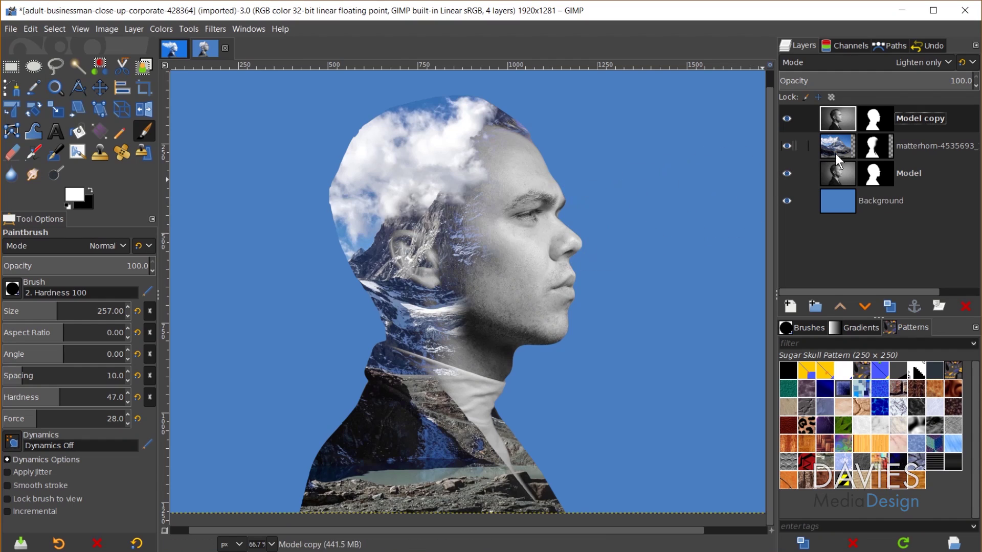
Paint white on the Matterhorn layer's mask with a size 257 brush to extend the clouds beyond the back of the head
left_click(875, 145)
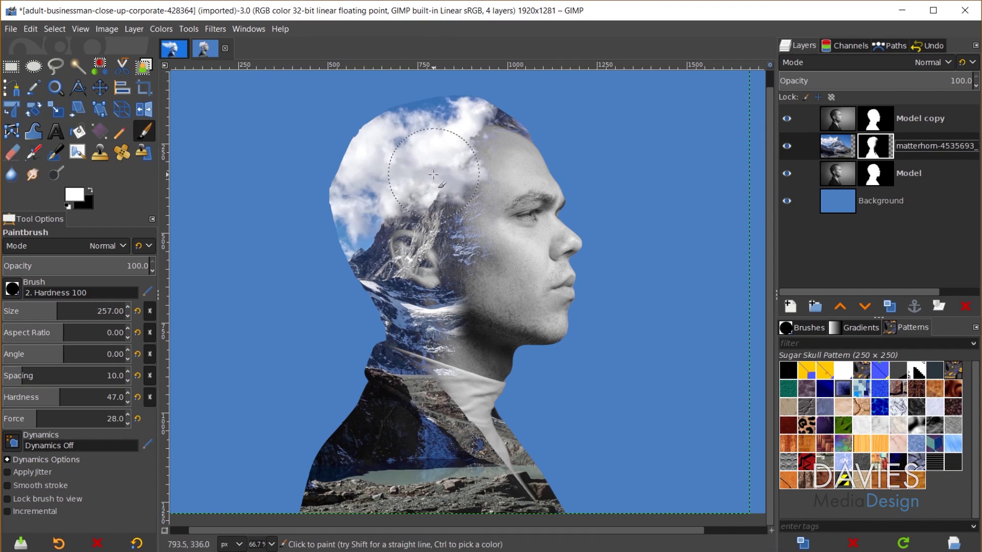
left_click_drag(328, 194, 335, 137)
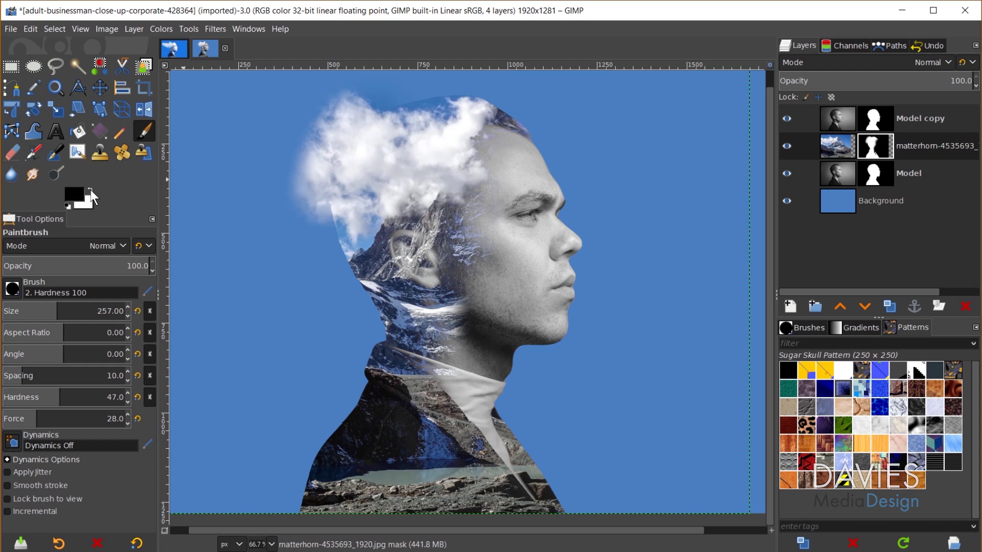
scroll(259, 212, "down", 1)
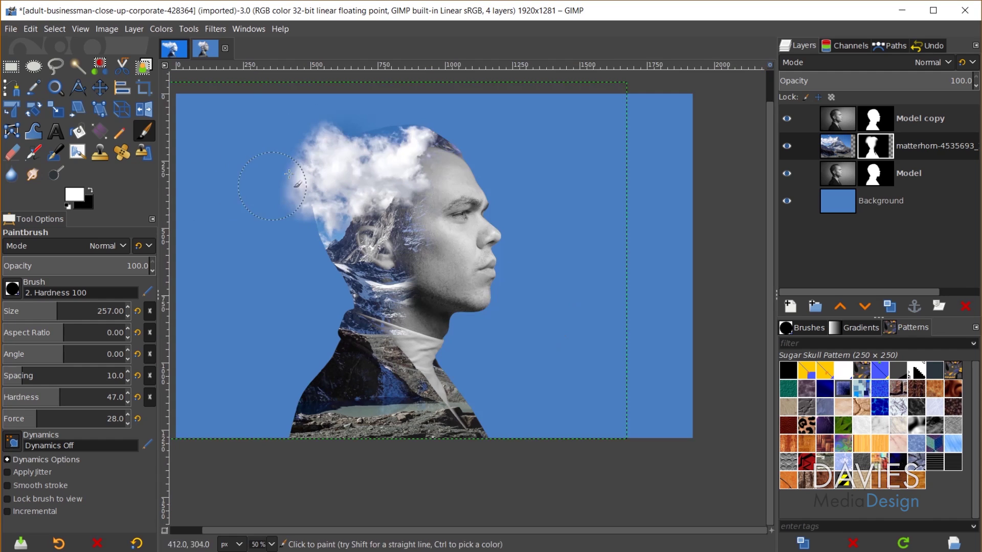
Paint white on the Matterhorn layer's mask with the size 257 brush to extend the clouds to the canvas's left edge
mouse_move(344, 147)
left_mouse_down()
mouse_move(257, 172)
mouse_move(270, 215)
mouse_move(313, 213)
mouse_move(295, 184)
mouse_move(229, 178)
mouse_move(214, 154)
left_mouse_up()
left_click_drag(513, 532, 481, 531)
mouse_move(213, 161)
left_mouse_down()
mouse_move(221, 196)
mouse_move(249, 211)
mouse_move(233, 225)
mouse_move(256, 227)
mouse_move(294, 220)
mouse_move(350, 172)
mouse_move(233, 154)
mouse_move(285, 134)
mouse_move(302, 164)
mouse_move(335, 167)
mouse_move(389, 132)
mouse_move(417, 154)
mouse_move(394, 148)
mouse_move(375, 171)
mouse_move(383, 179)
left_mouse_up()
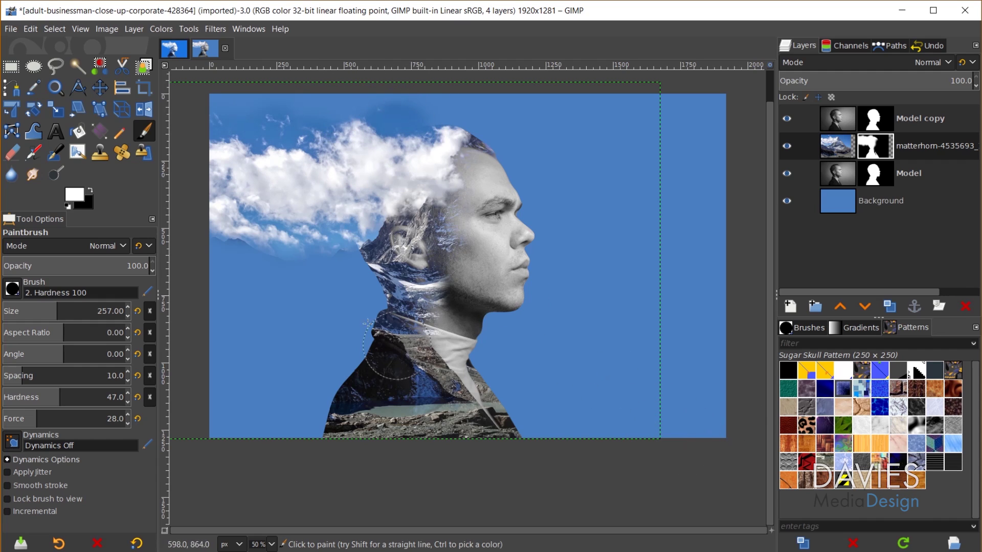
Paint black on the Matterhorn mask below the clouds at size 257, and over their lower-left part at size 178
key("x")
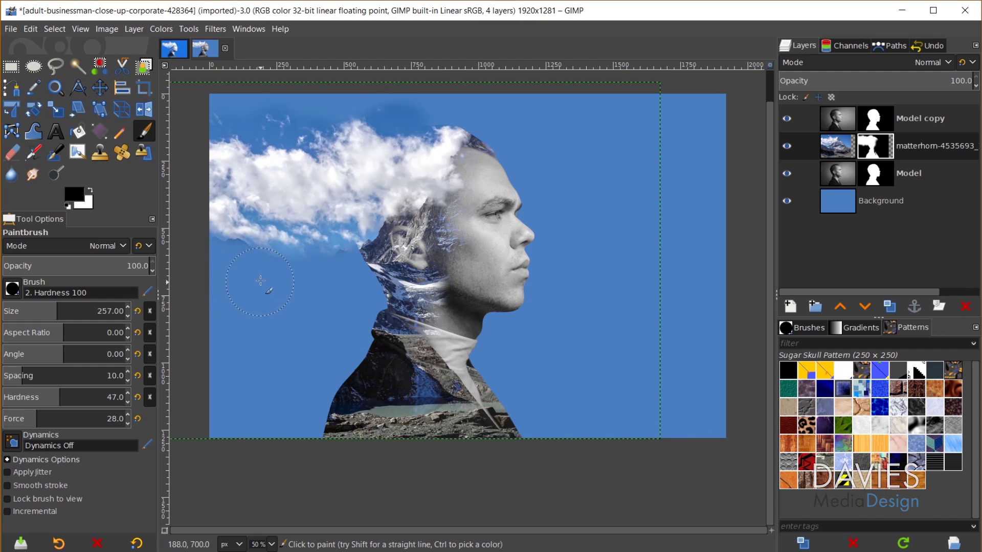
mouse_move(225, 257)
left_mouse_down()
mouse_move(262, 271)
mouse_move(327, 268)
left_mouse_up()
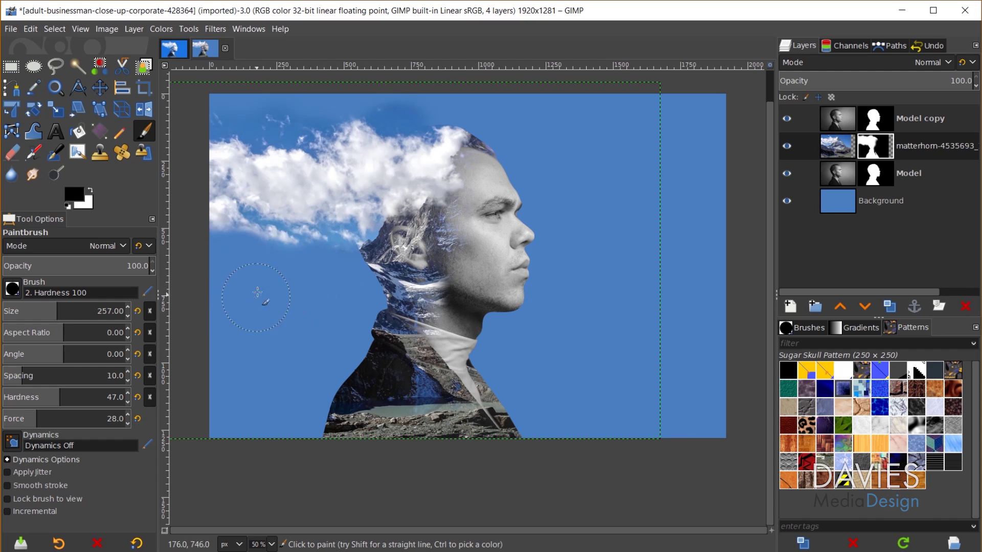
key("bracketleft")
key("bracketleft")
key("bracketleft")
key("bracketleft")
key("bracketleft")
key("bracketleft")
key("bracketleft")
key("bracketleft")
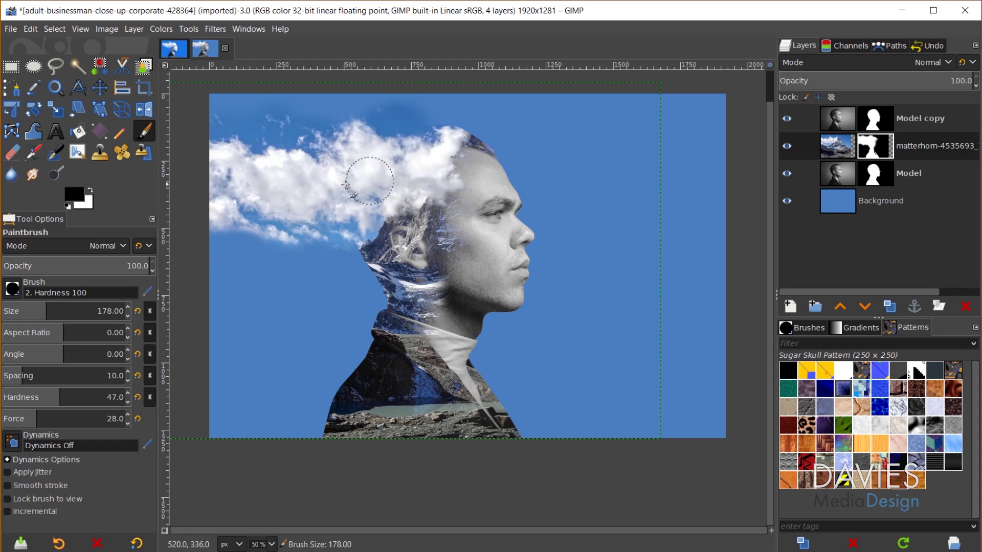
mouse_move(215, 217)
left_mouse_down()
mouse_move(230, 243)
mouse_move(219, 225)
mouse_move(233, 209)
mouse_move(217, 217)
mouse_move(227, 242)
left_mouse_up()
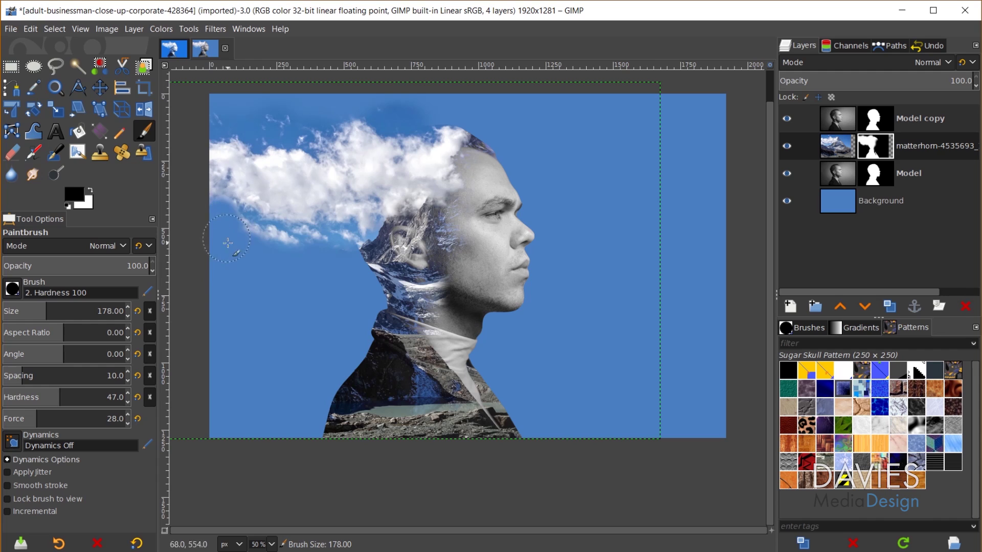
Reduce the paintbrush to size 122 and paint black on the Matterhorn mask to trim the underside of the clouds
scroll(236, 232, "up", 2)
key("bracketleft")
key("bracketleft")
key("bracketleft")
key("bracketleft")
key("bracketleft")
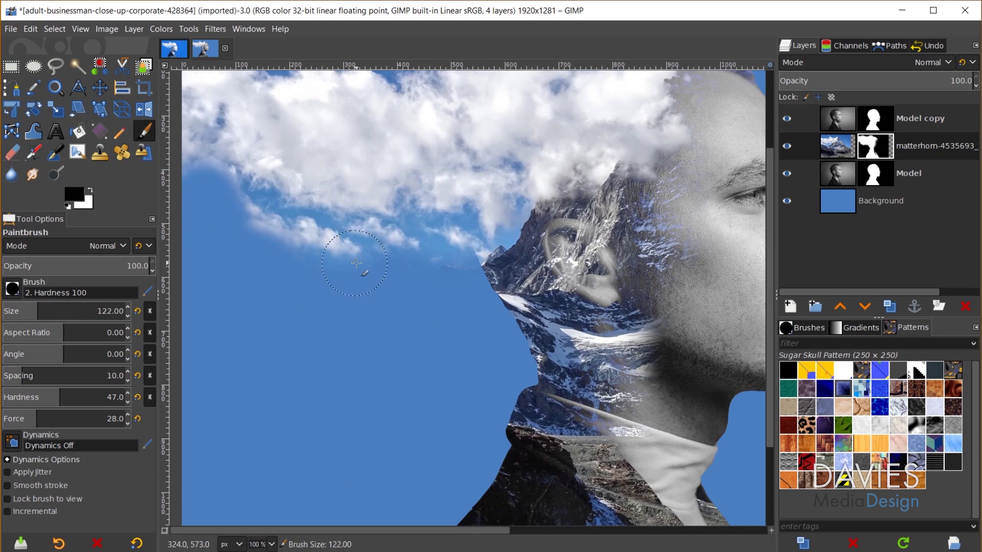
mouse_move(366, 265)
left_mouse_down()
mouse_move(346, 250)
mouse_move(295, 220)
mouse_move(268, 236)
mouse_move(292, 227)
left_mouse_up()
mouse_move(207, 206)
left_mouse_down()
mouse_move(245, 184)
mouse_move(240, 169)
mouse_move(209, 189)
mouse_move(210, 170)
left_mouse_up()
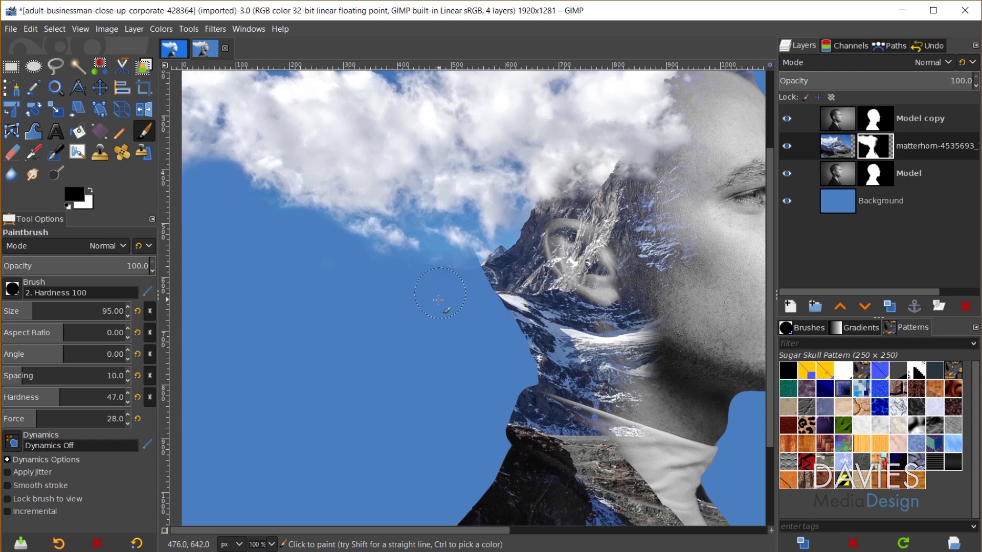
Enlarge the paintbrush to size 169 and paint black on the Matterhorn mask over the sky above the clouds and head
scroll(555, 391, "up", 5)
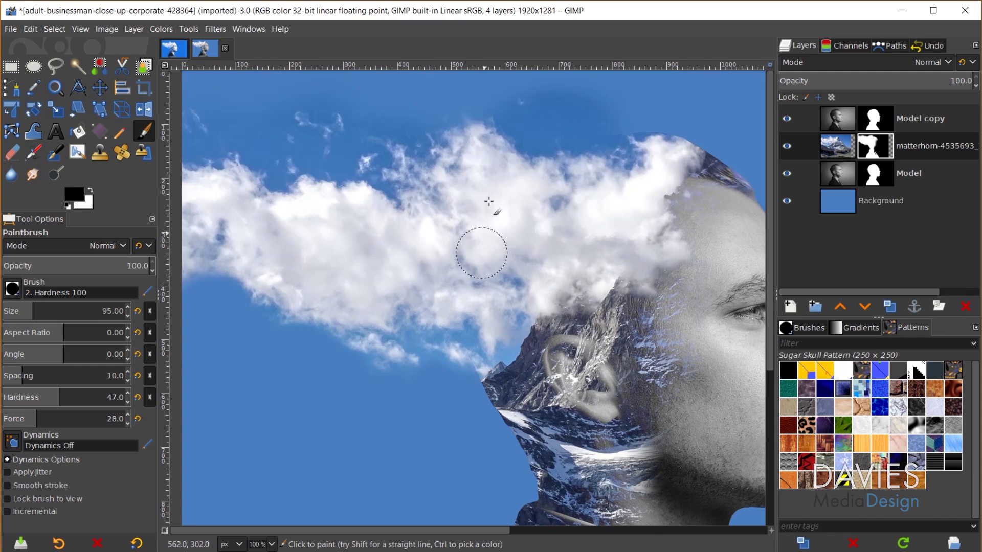
key("bracketright")
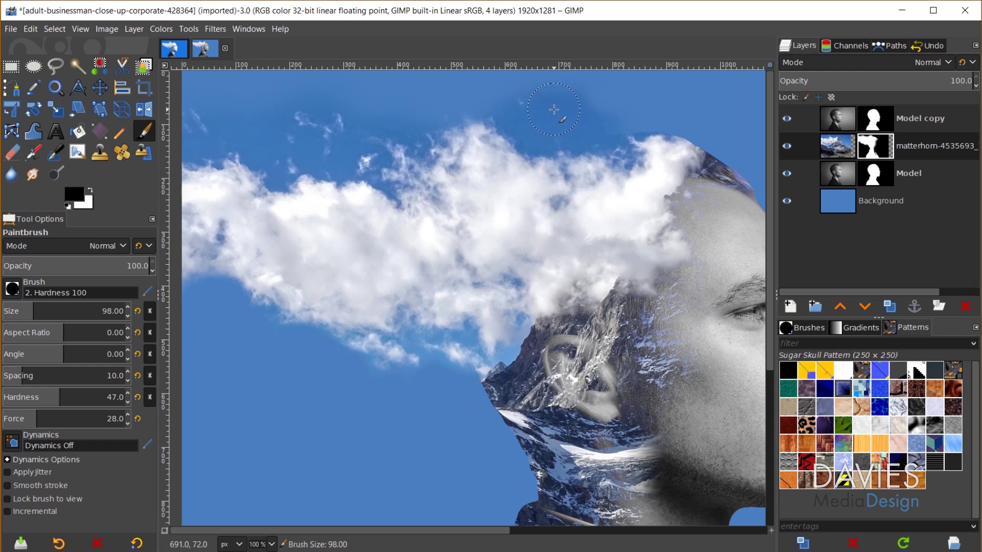
key("bracketright")
key("bracketright")
key("bracketright")
key("bracketright")
key("bracketright")
key("bracketright")
key("bracketright")
key("bracketright")
key("bracketright")
key("bracketright")
key("bracketright")
key("bracketright")
key("bracketright")
key("bracketright")
key("bracketright")
key("bracketright")
key("bracketright")
key("bracketright")
key("bracketright")
key("bracketright")
key("bracketright")
key("bracketright")
key("bracketright")
key("bracketright")
key("bracketright")
key("bracketright")
key("bracketright")
key("bracketright")
key("bracketright")
key("bracketright")
key("bracketright")
key("bracketright")
key("bracketright")
key("bracketright")
key("bracketright")
key("bracketright")
key("bracketright")
key("bracketright")
key("bracketright")
key("bracketright")
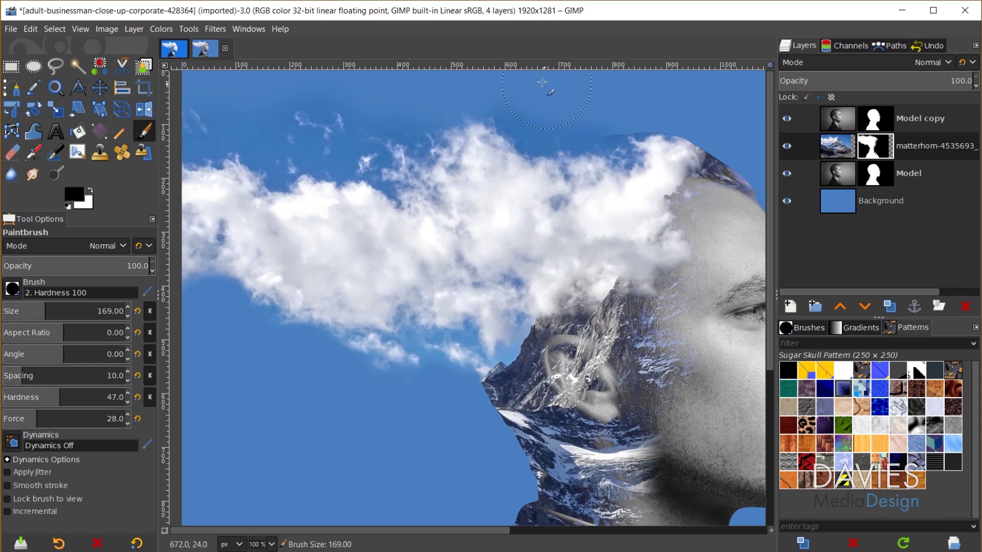
Sample the sky blue just above the clouds and fill the Background layer with it using Bucket Fill
scroll(615, 340, "down", 3)
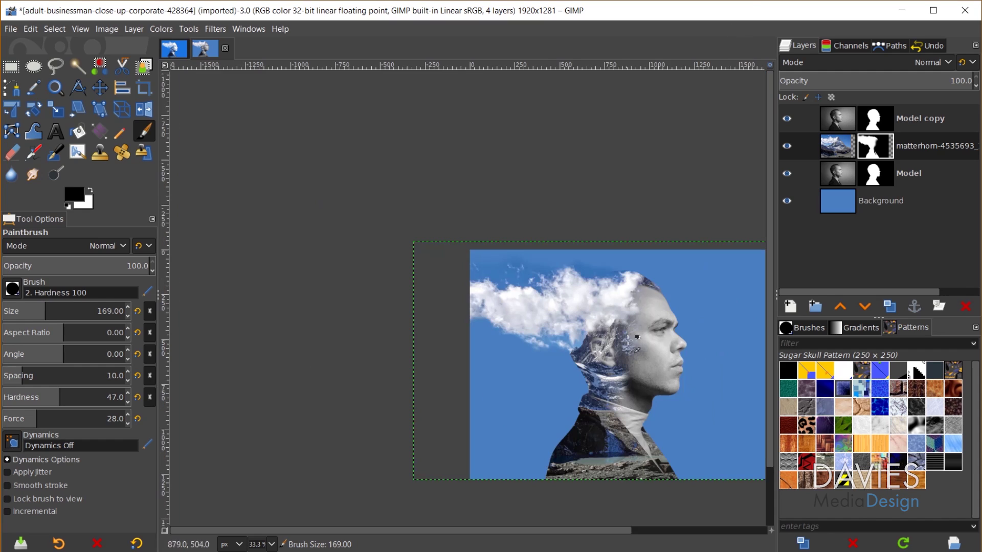
scroll(588, 508, "right", 5)
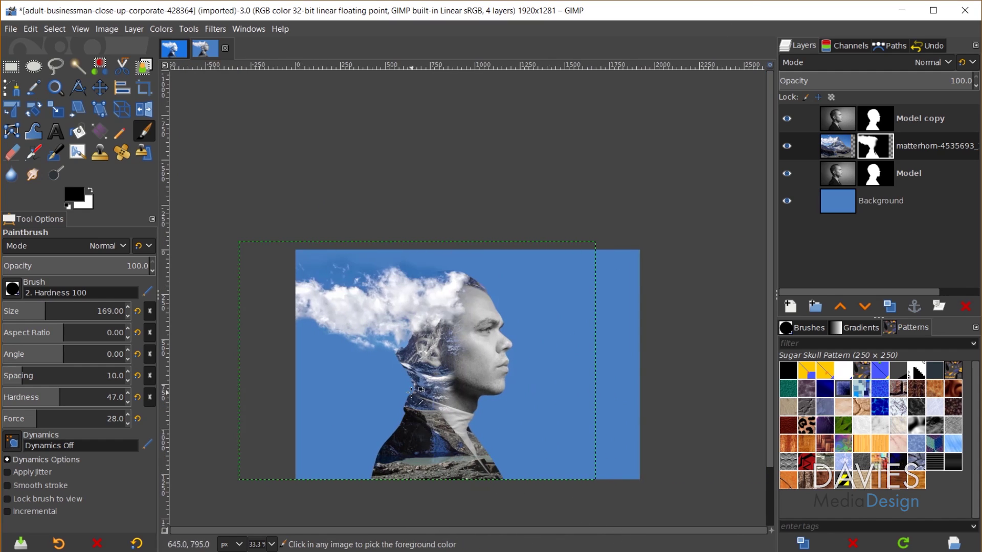
scroll(642, 287, "up", 1)
left_click(839, 201)
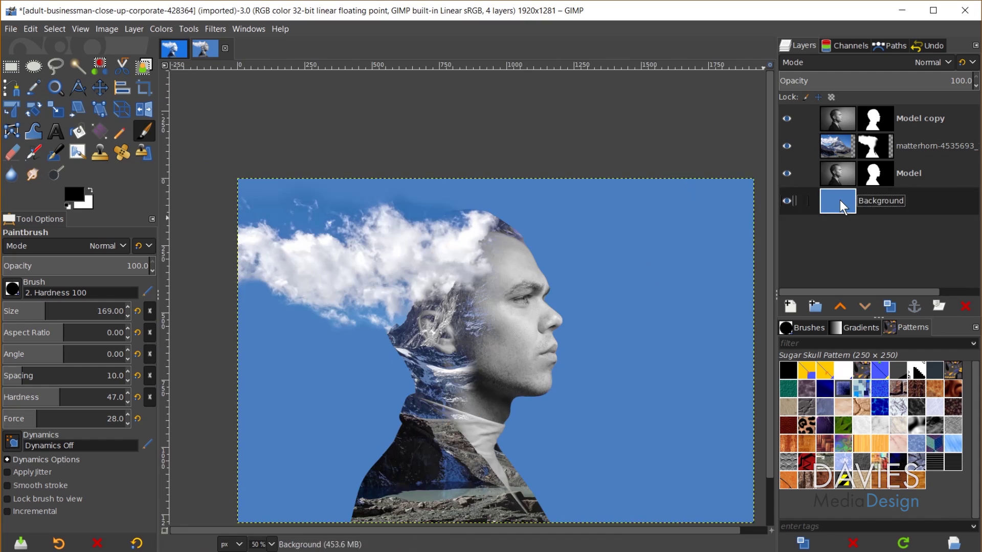
key("shift+b")
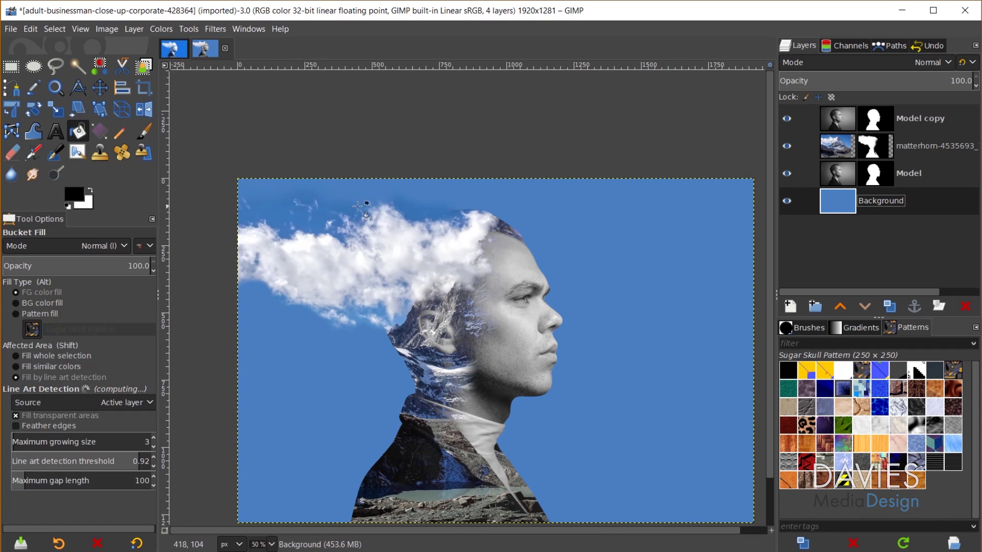
left_click(451, 215, "ctrl")
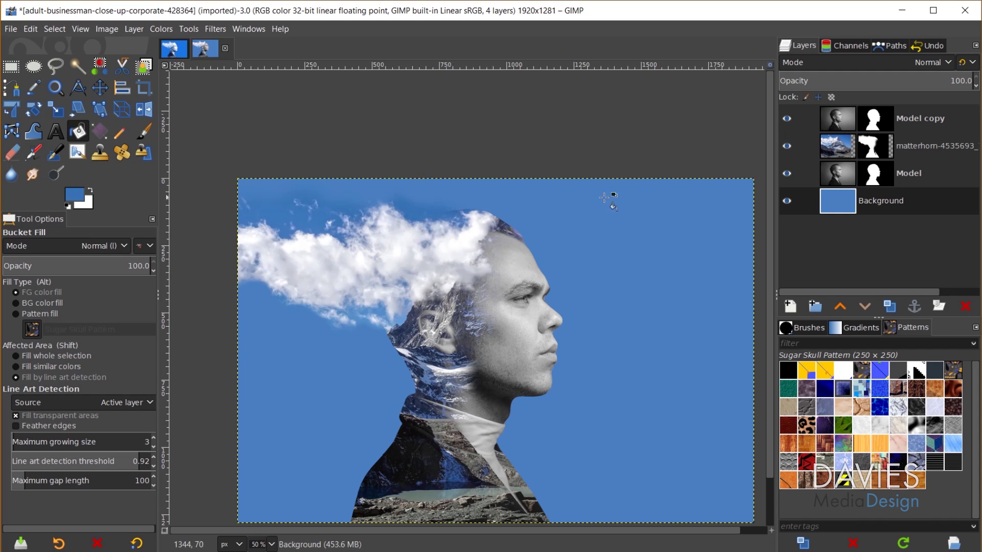
left_click(628, 210)
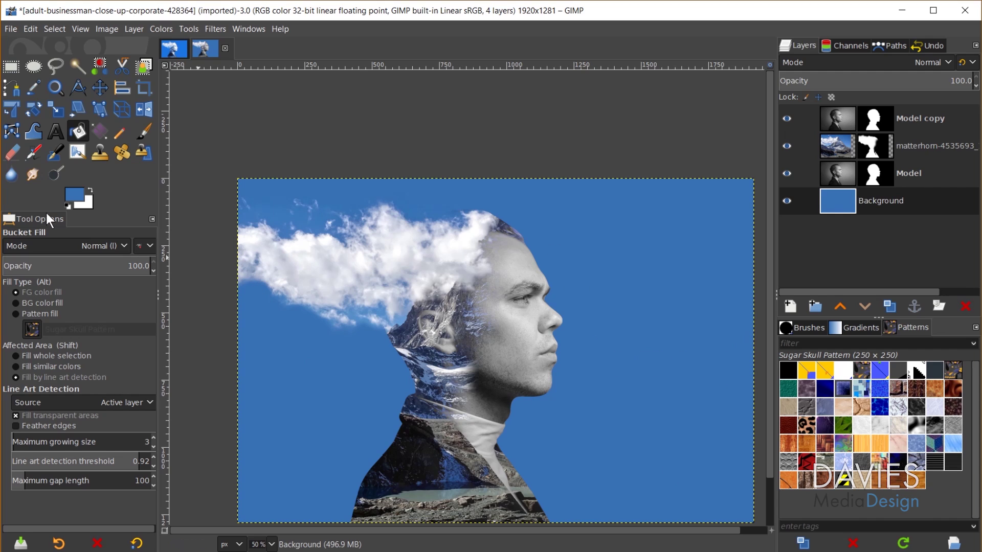
Paint black on the Matterhorn layer's mask with a size 358 brush to pull the clouds away from the canvas's left edge
left_click(140, 134)
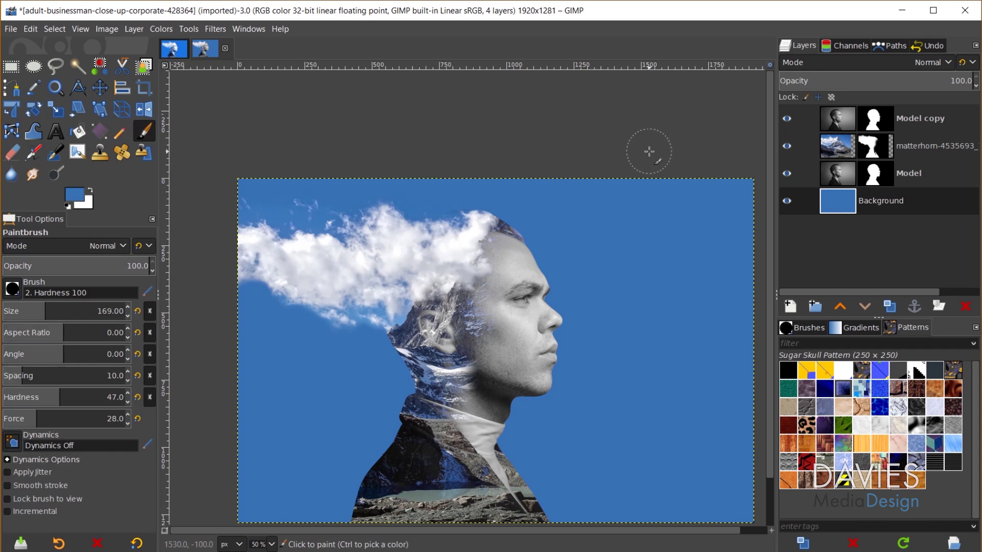
left_click(880, 149)
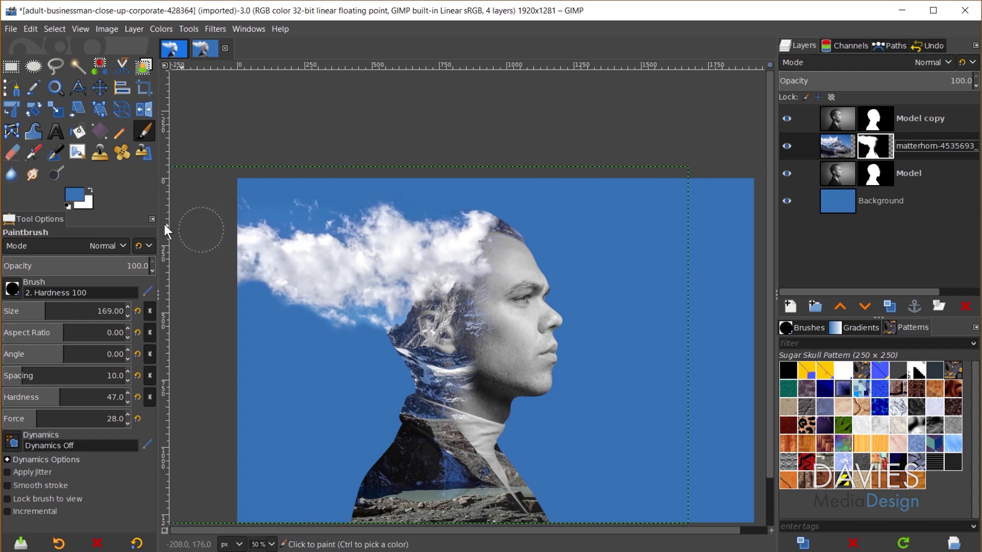
left_click_drag(45, 309, 54, 308)
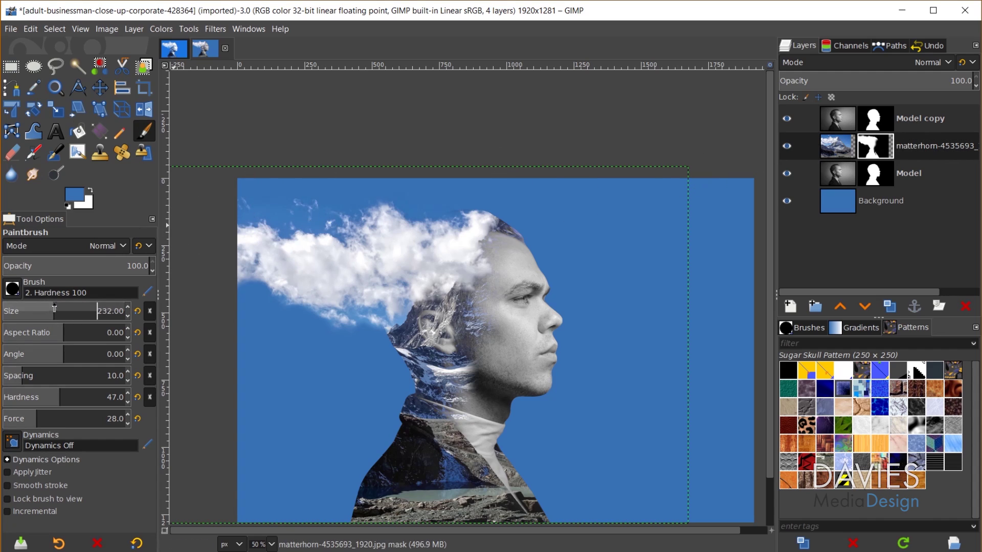
left_click(67, 207)
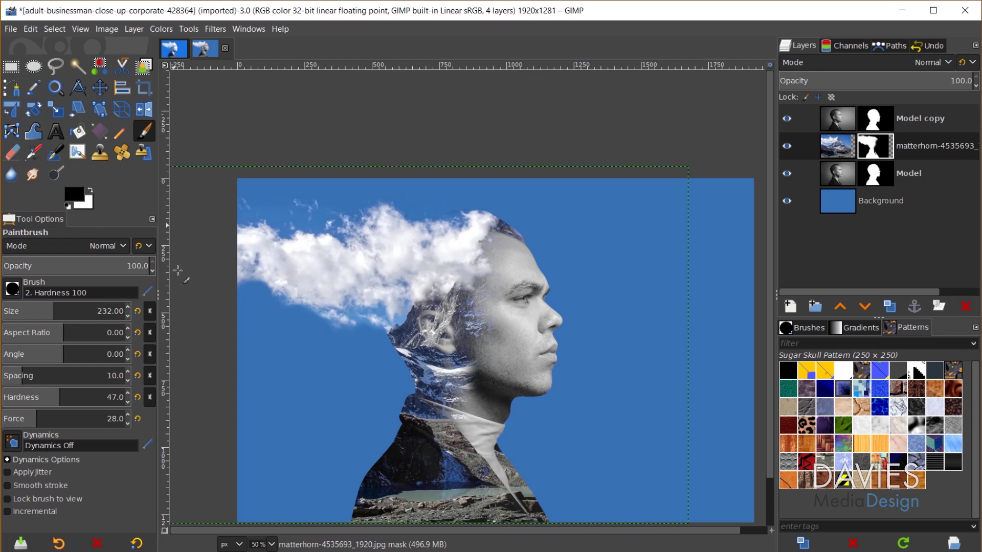
left_click_drag(54, 310, 69, 310)
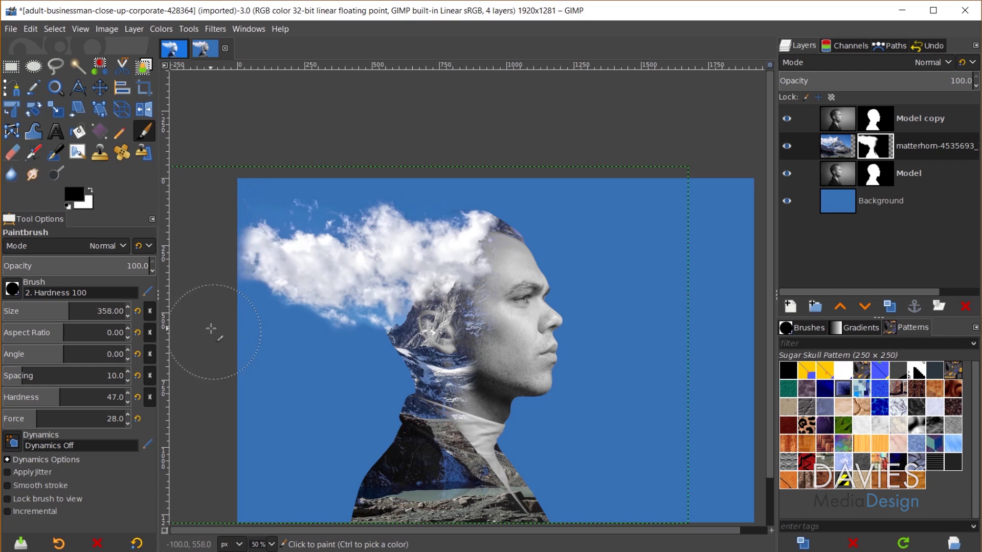
Reduce the paintbrush to size 133 and paint black on the Matterhorn mask over the sideburn area and inner ear
scroll(636, 405, "down", 1)
scroll(639, 371, "down", 1)
scroll(671, 365, "up", 1)
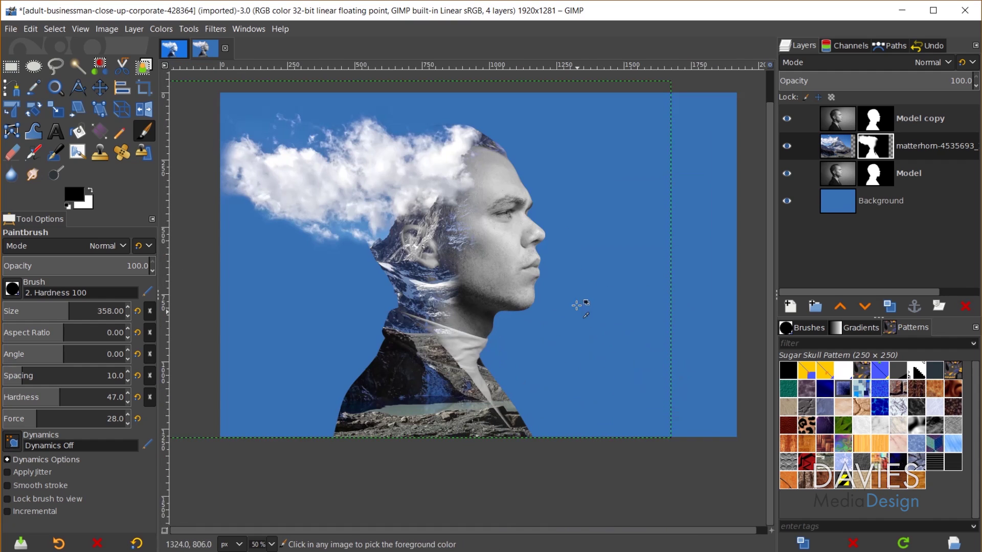
scroll(409, 255, "up", 3)
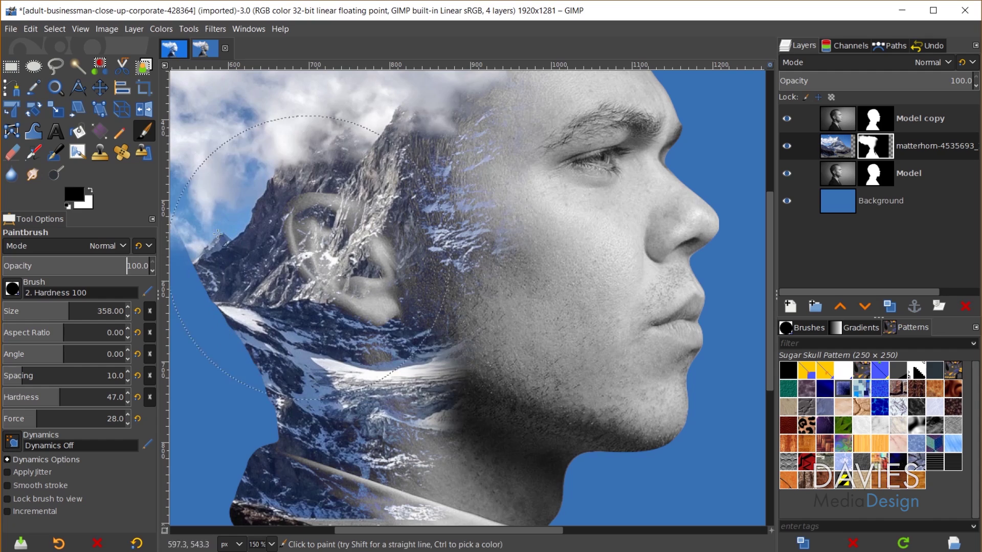
left_click_drag(62, 312, 38, 312)
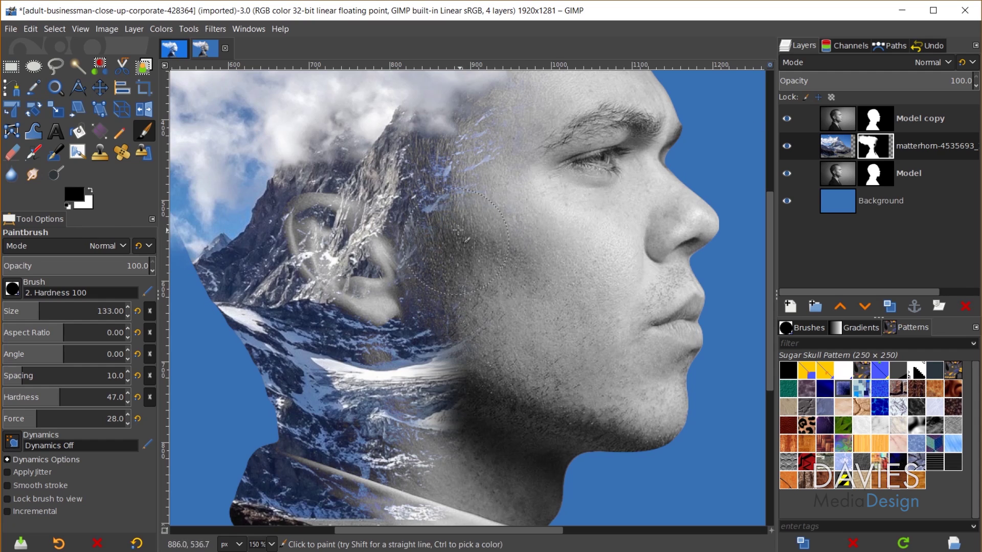
mouse_move(430, 211)
left_mouse_down()
mouse_move(413, 273)
mouse_move(397, 274)
mouse_move(343, 236)
mouse_move(338, 244)
mouse_move(352, 274)
left_mouse_up()
Reduce the paintbrush to size 60 and paint black on the Matterhorn mask over the rest of the ear
key("bracketleft")
key("bracketleft")
key("bracketleft")
key("bracketleft")
key("bracketleft")
key("bracketleft")
key("bracketleft")
key("bracketleft")
key("bracketleft")
key("bracketleft")
key("bracketleft")
key("bracketleft")
key("bracketleft")
key("bracketleft")
key("bracketleft")
key("bracketleft")
key("bracketleft")
key("bracketleft")
key("bracketleft")
key("bracketleft")
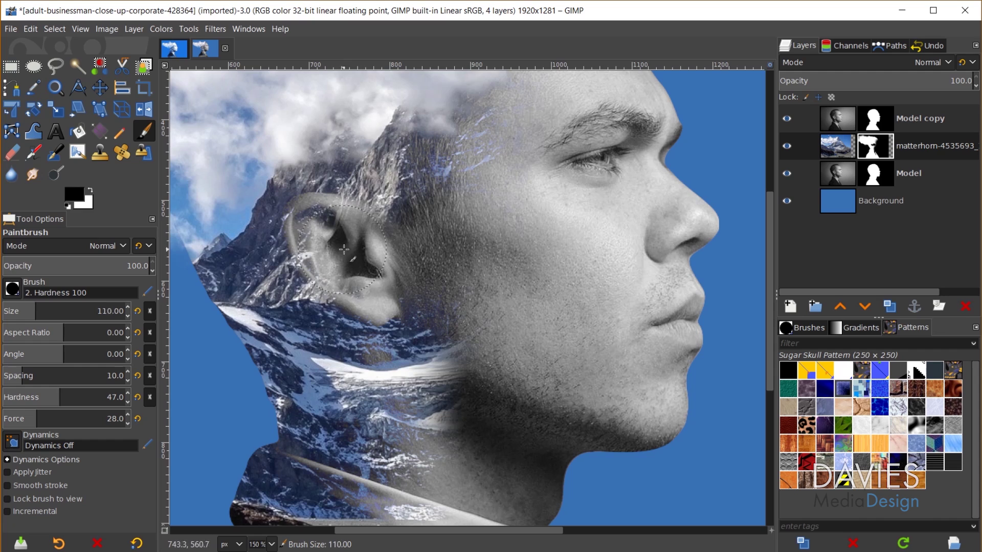
key("bracketleft")
key("bracketleft")
key("bracketleft")
key("bracketleft")
key("bracketleft")
key("bracketleft")
key("bracketleft")
key("bracketleft")
key("bracketleft")
key("bracketleft")
key("bracketleft")
key("bracketleft")
key("bracketleft")
key("bracketleft")
key("bracketleft")
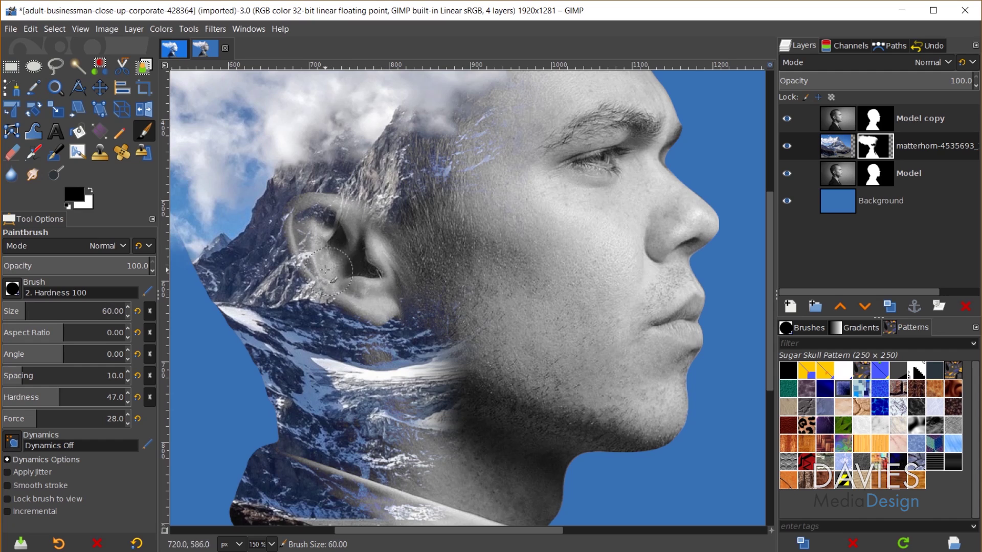
mouse_move(326, 270)
left_mouse_down()
mouse_move(348, 289)
mouse_move(312, 252)
mouse_move(309, 224)
mouse_move(349, 214)
mouse_move(384, 271)
left_mouse_up()
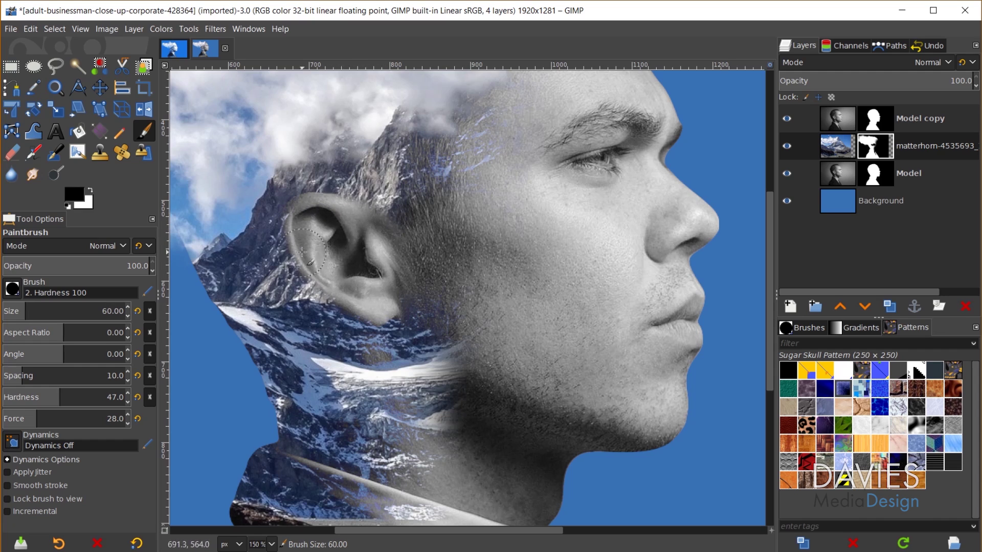
Duplicate the Background layer, naming the copy "Blue", and move it to the top of the layer stack
scroll(348, 207, "down", 3)
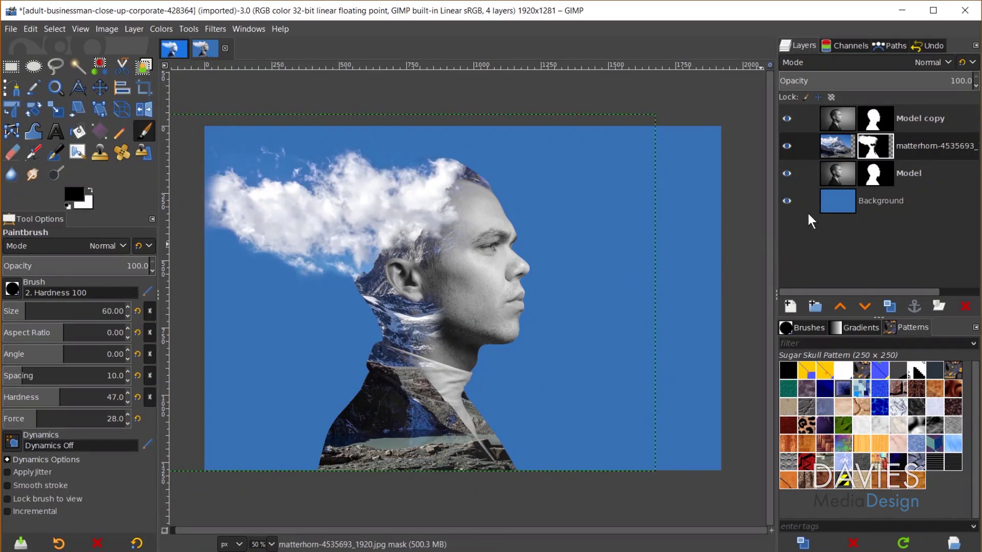
left_click(838, 197)
left_click(889, 306)
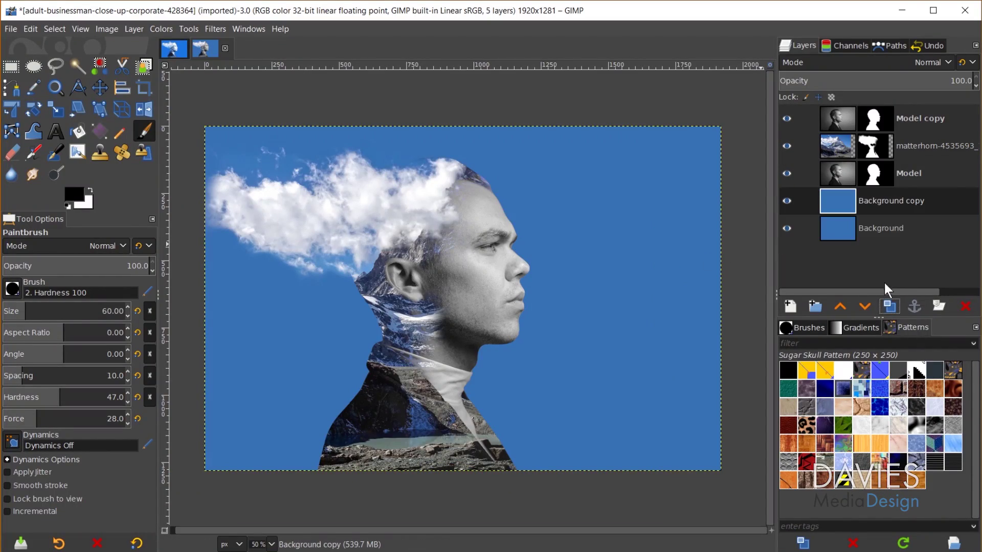
type("Blue")
key("Return")
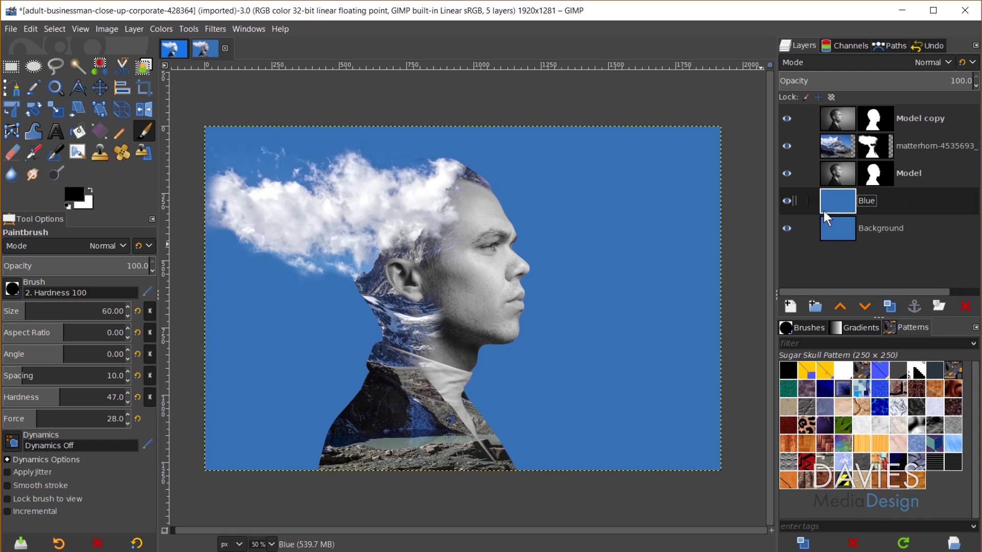
left_click_drag(823, 210, 836, 110)
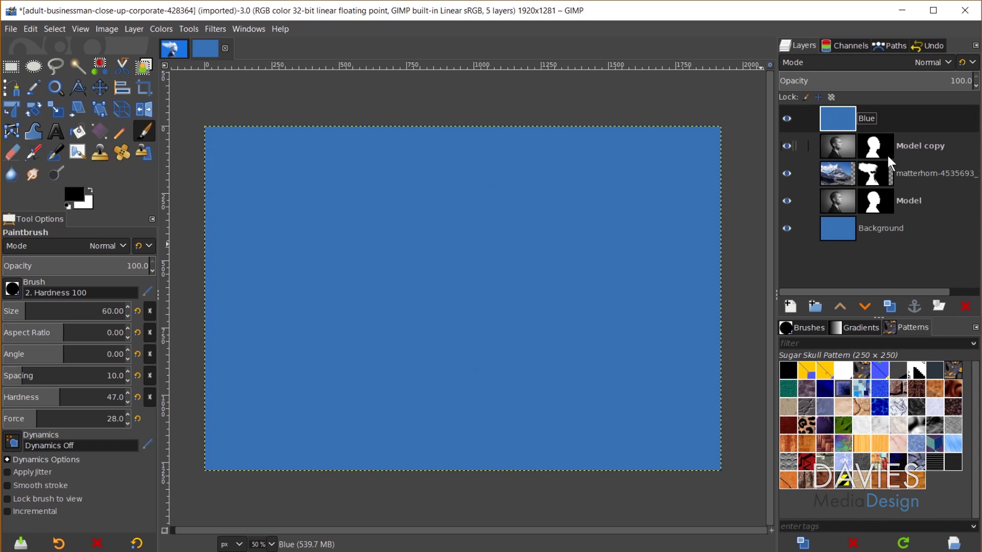
Set the Blue layer's blend mode to Overlay and its opacity to 42.4
left_click(916, 62)
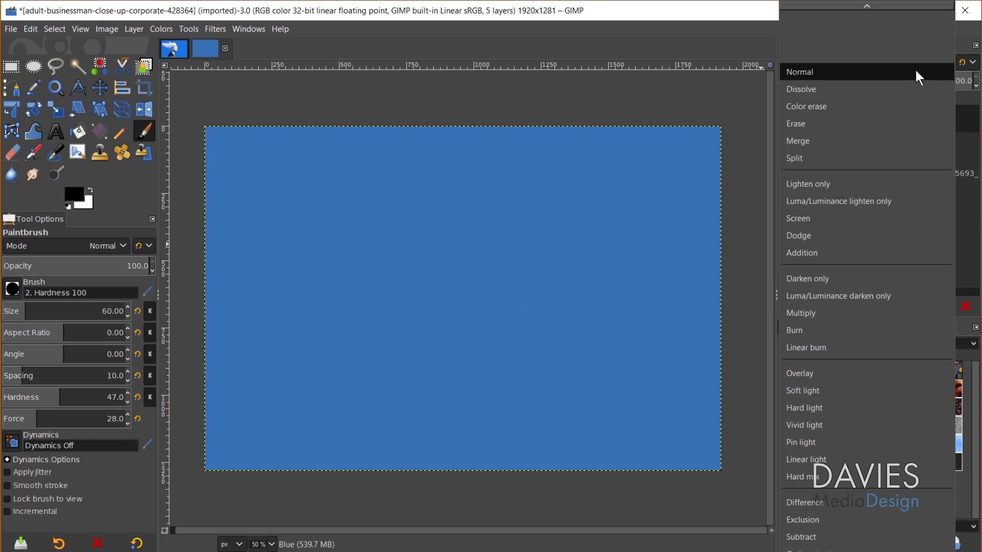
left_click(827, 372)
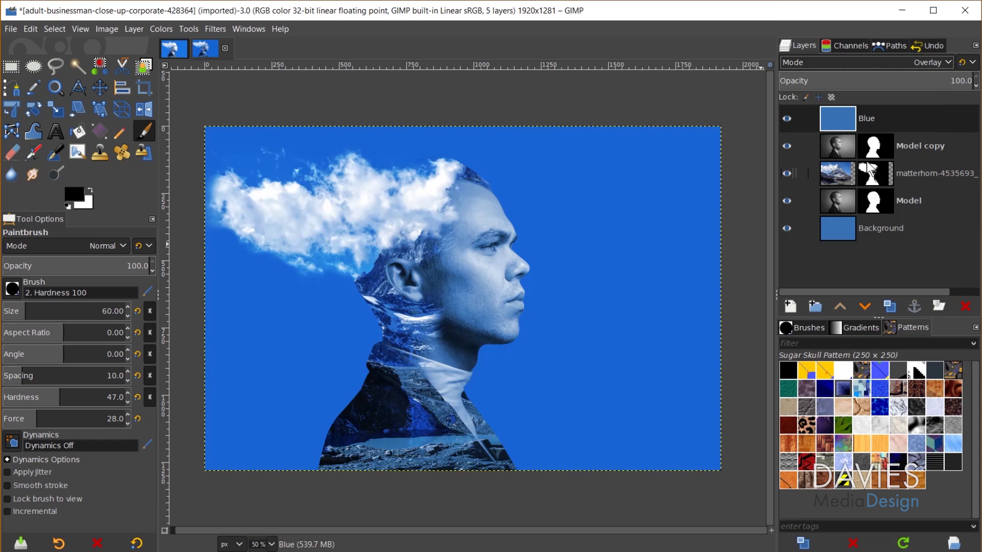
left_click_drag(912, 81, 862, 81)
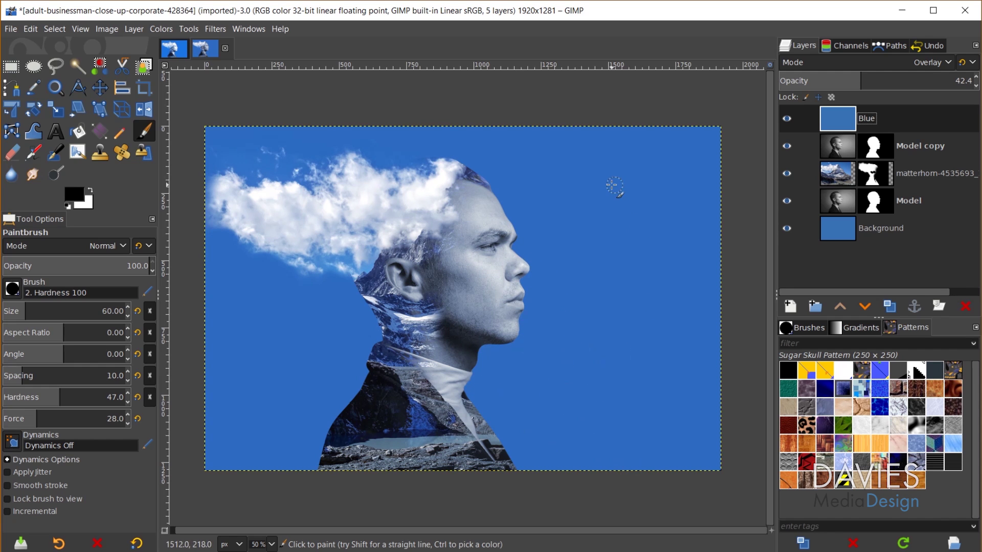